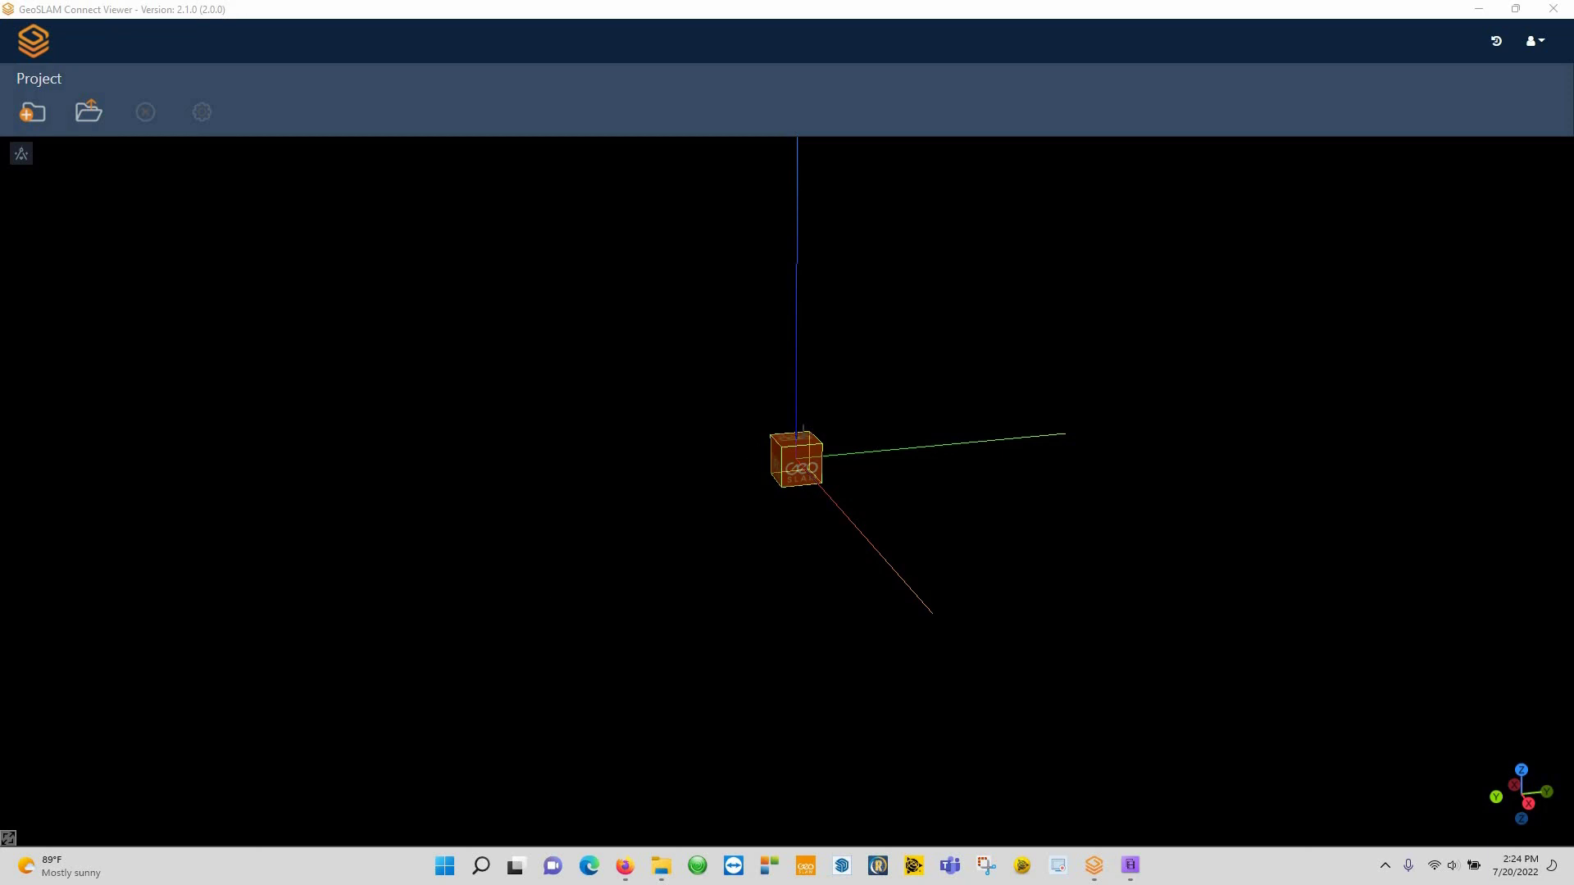
Switch to Firefox to view the GeoSLAM ZEB Vision scanner picture in the image results, and minimise the browser.
{"action": "scroll", "coordinate": [795, 438], "scroll_direction": "up", "scroll_amount": 2}
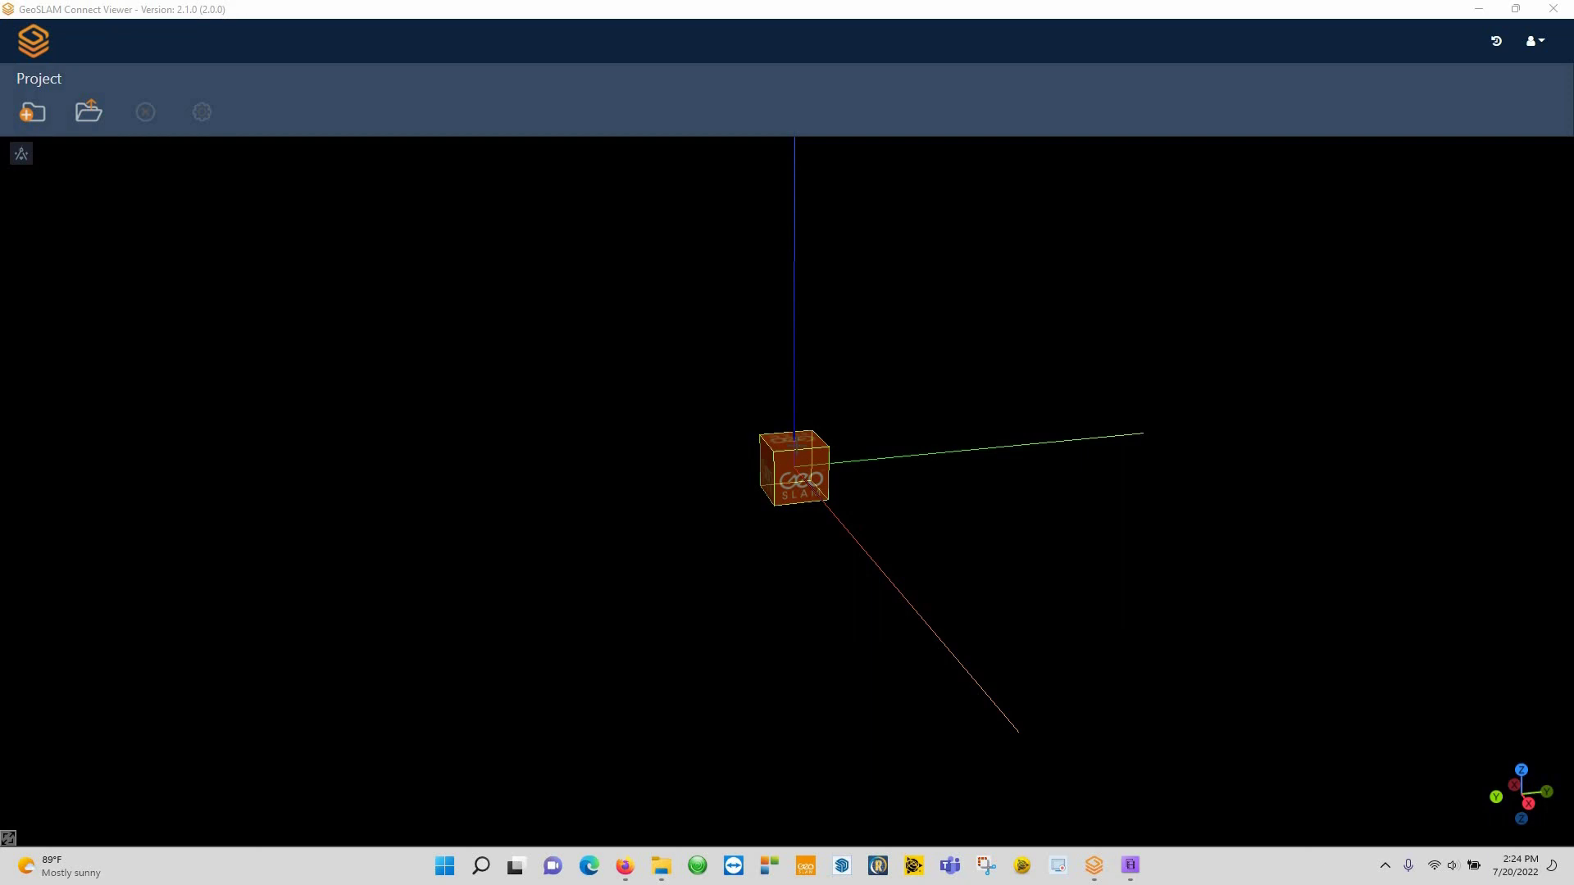
{"action": "left_click", "coordinate": [626, 869]}
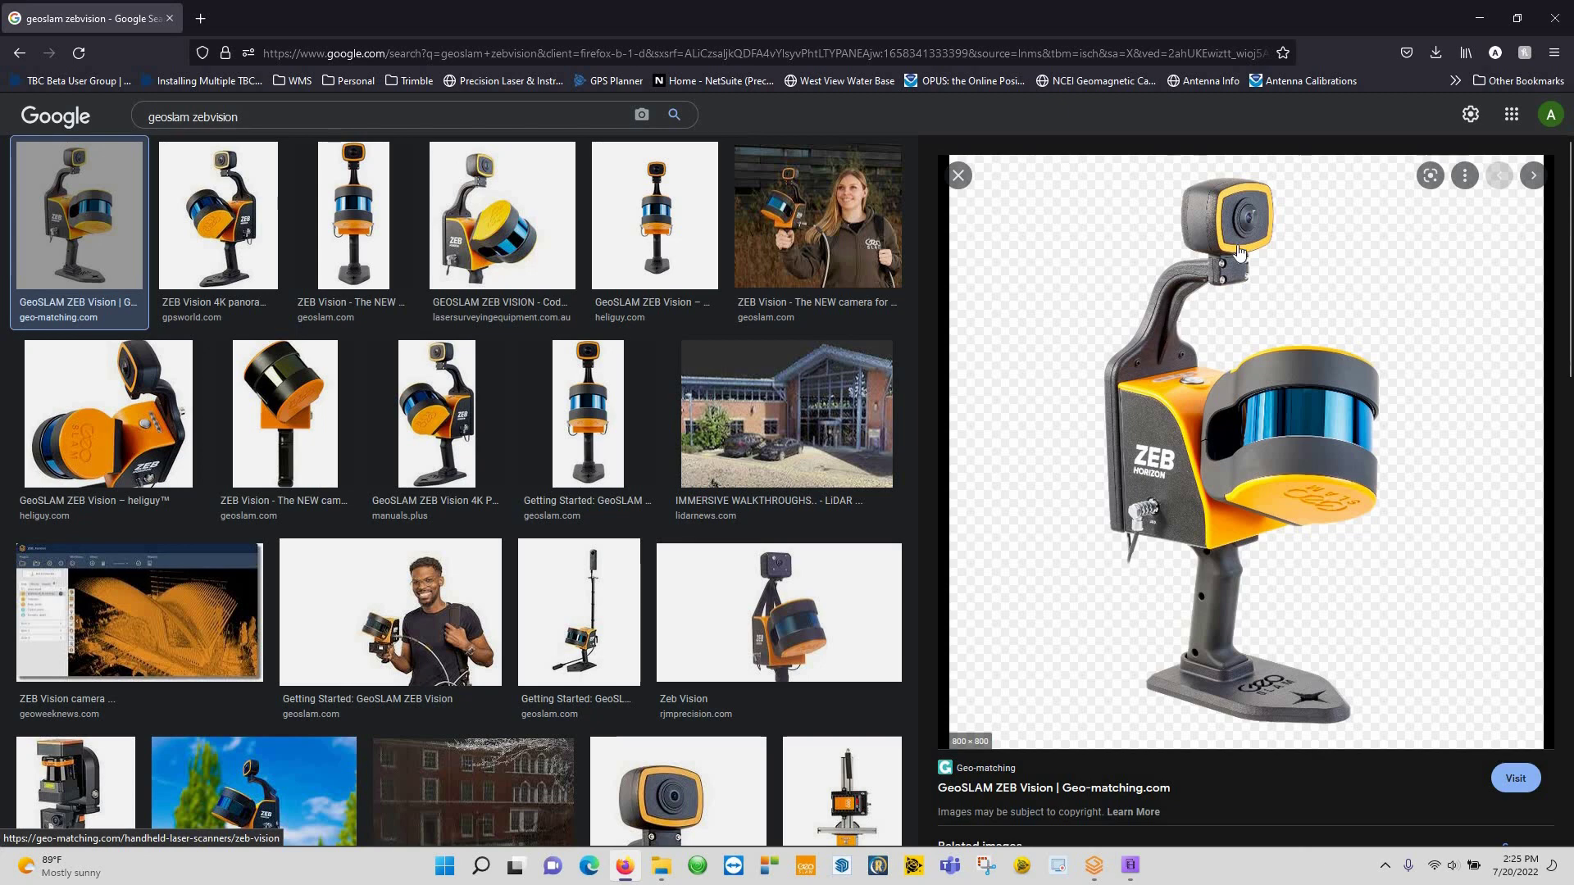
{"action": "left_click", "coordinate": [1480, 18]}
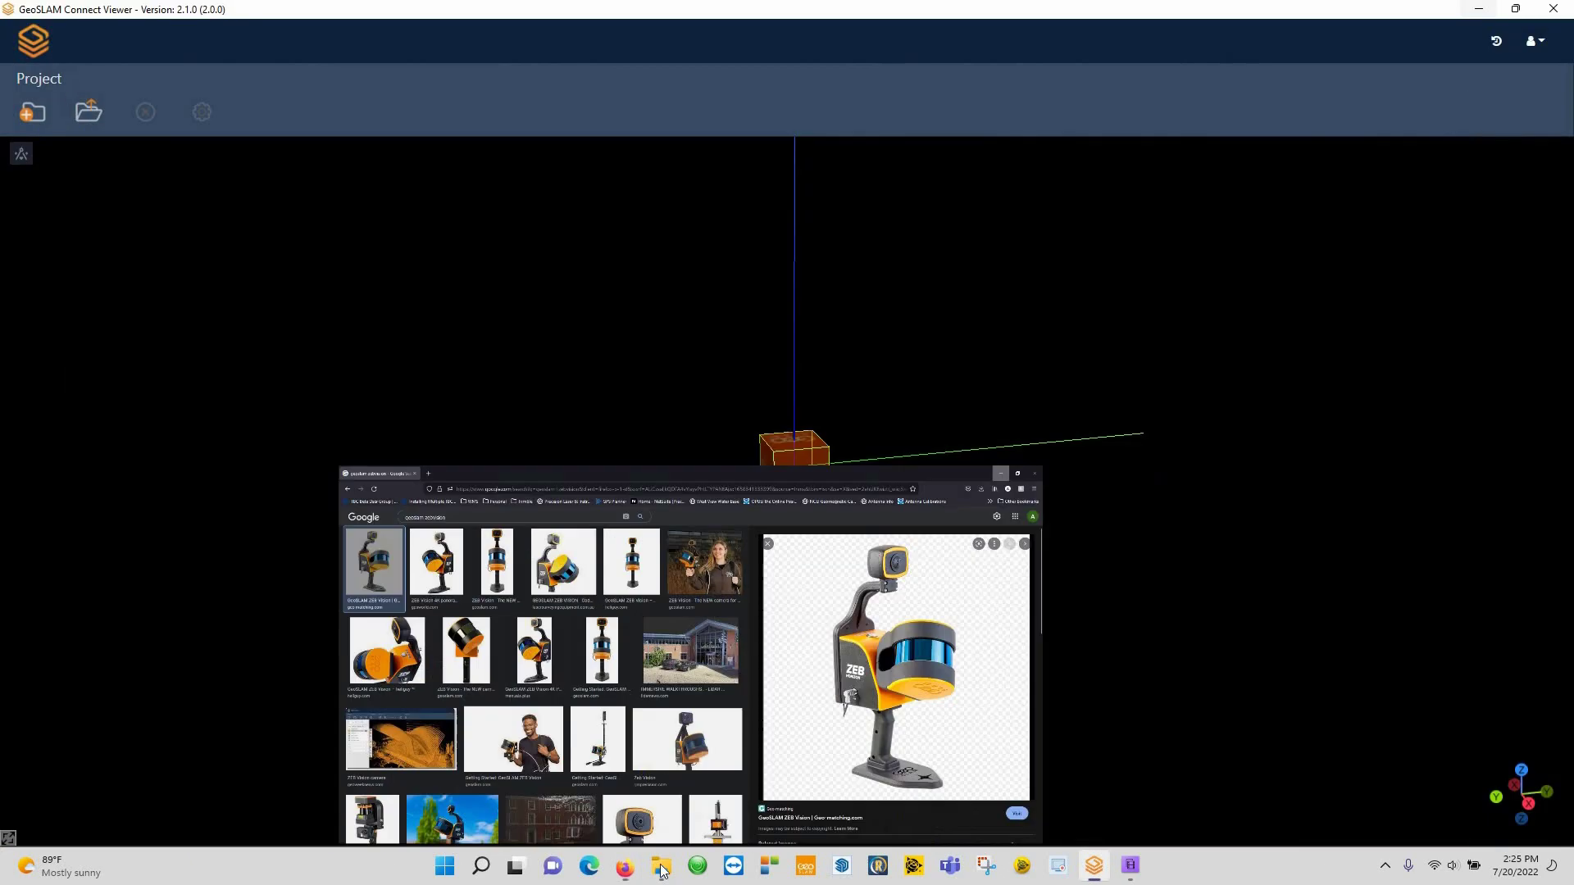
Switch to File Explorer and examine the ZebVision Data folder: camera_cal.json and the images inside the Project_1 subfolder.
{"action": "left_click", "coordinate": [661, 865]}
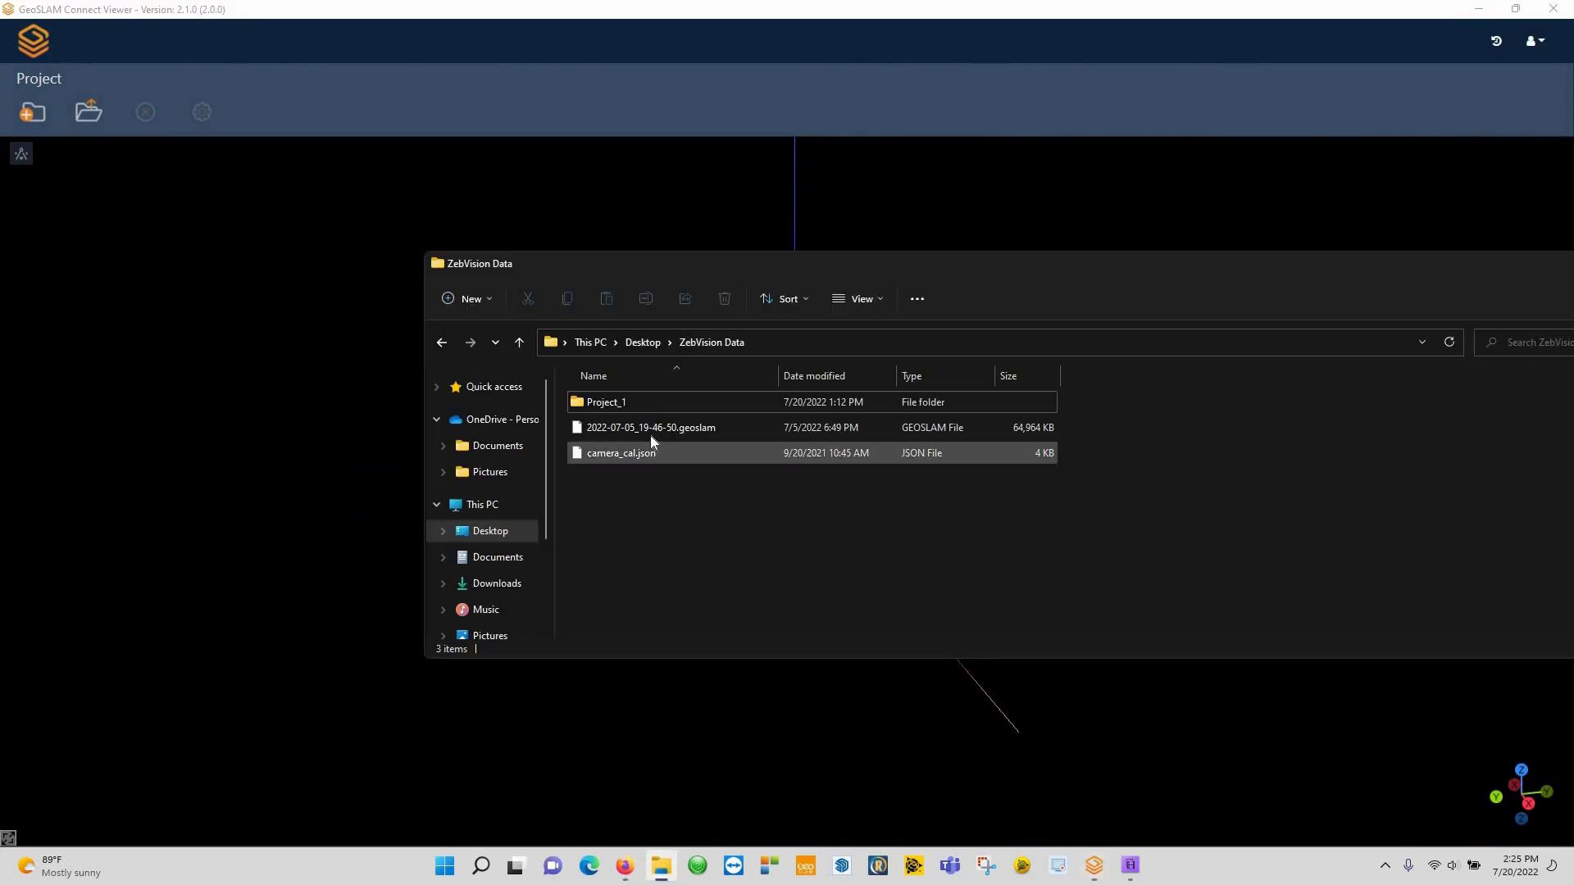
{"action": "left_click", "coordinate": [675, 411]}
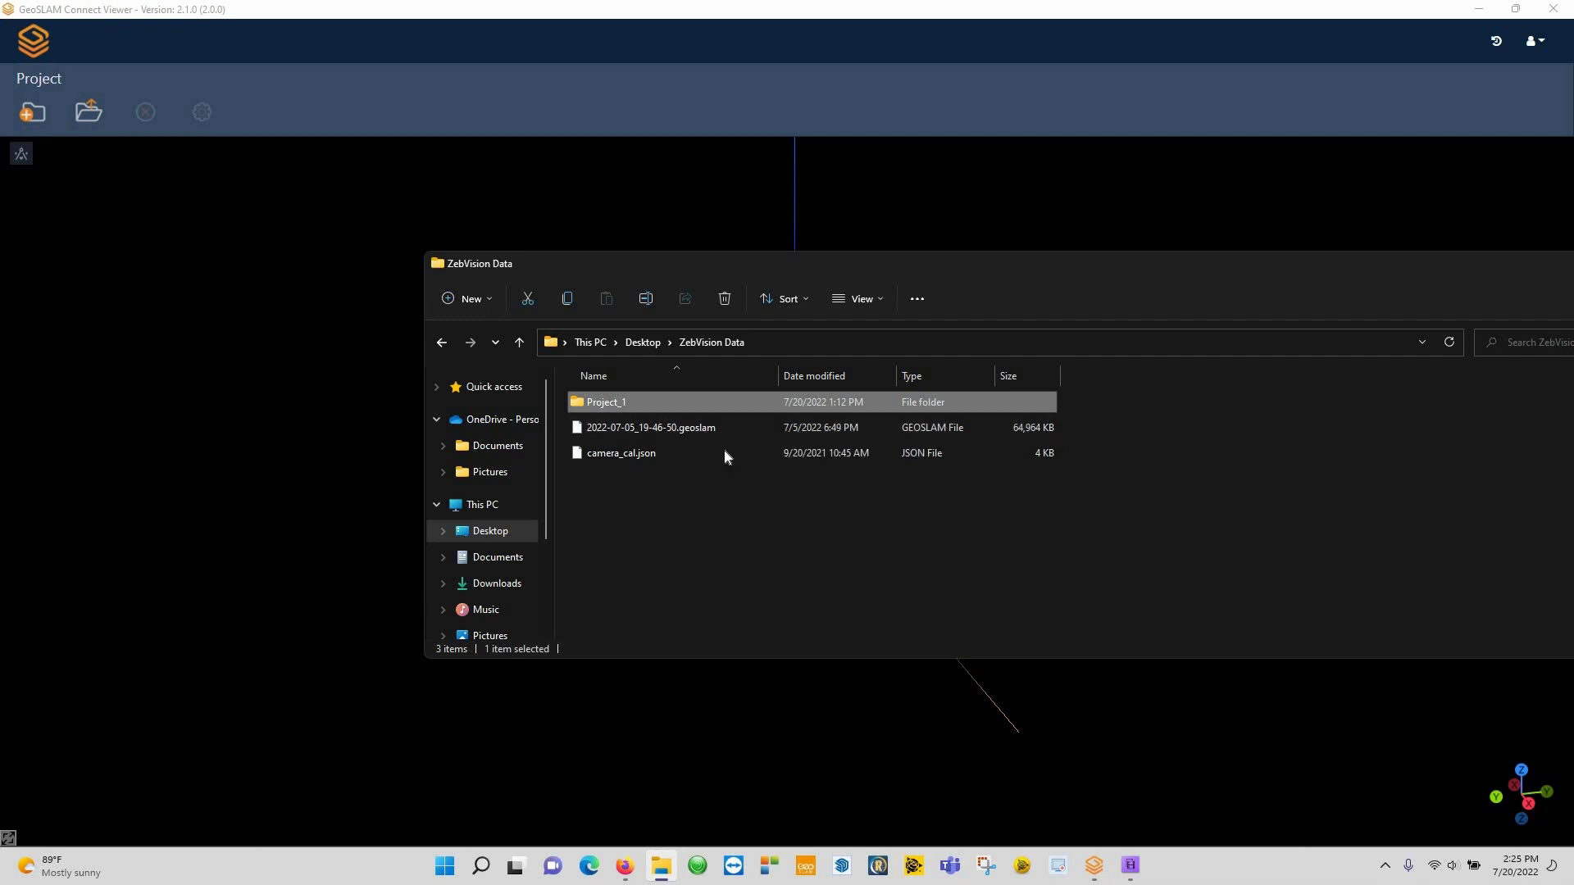
{"action": "left_click", "coordinate": [627, 457]}
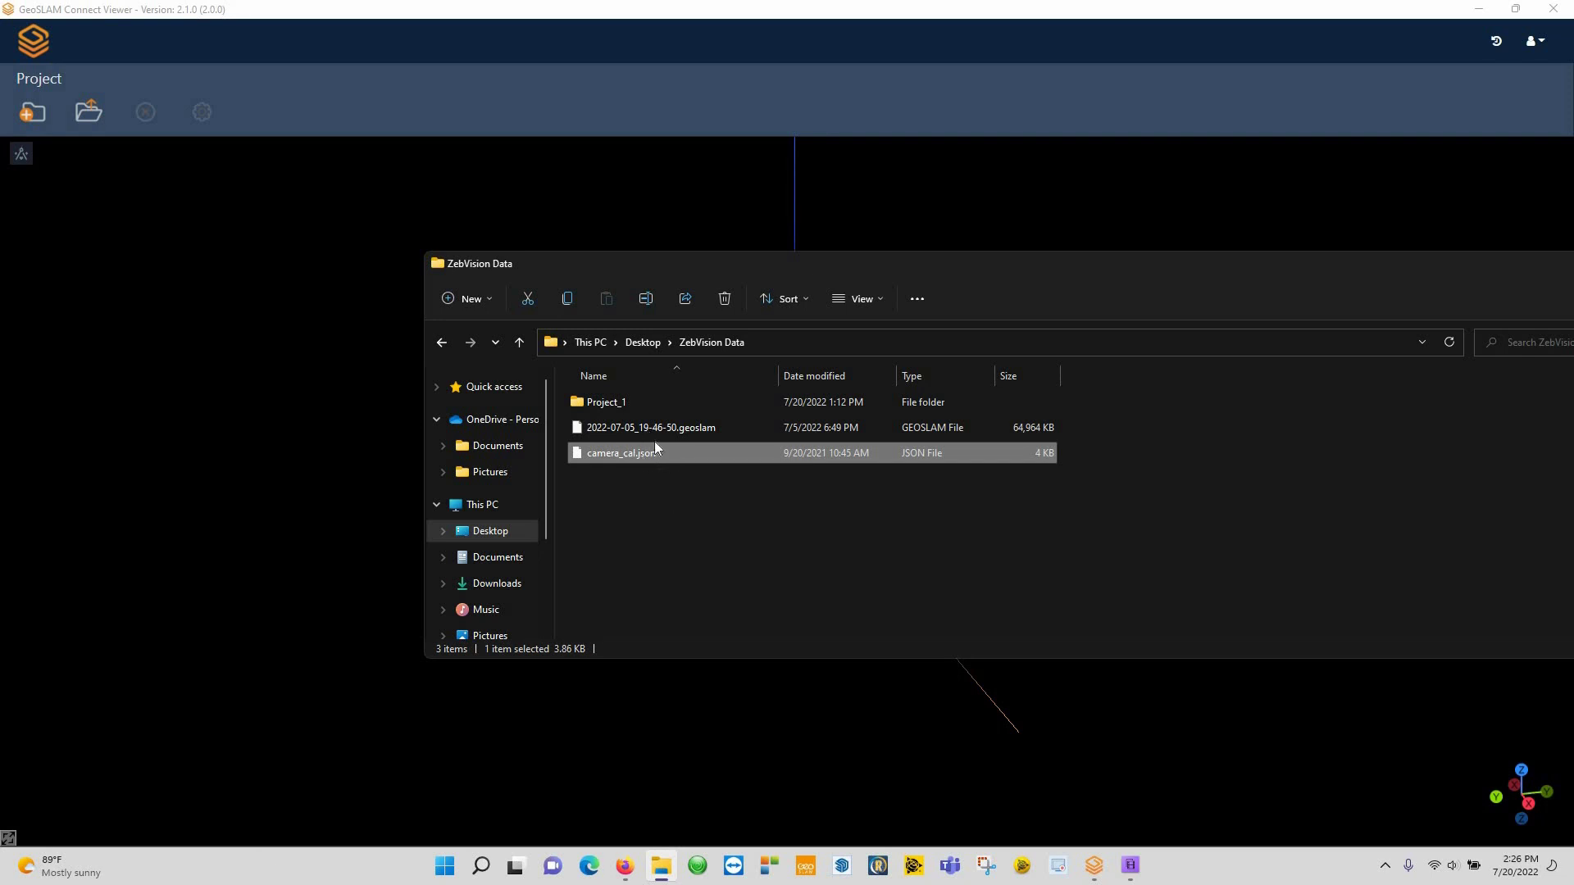
{"action": "double_click", "coordinate": [641, 402]}
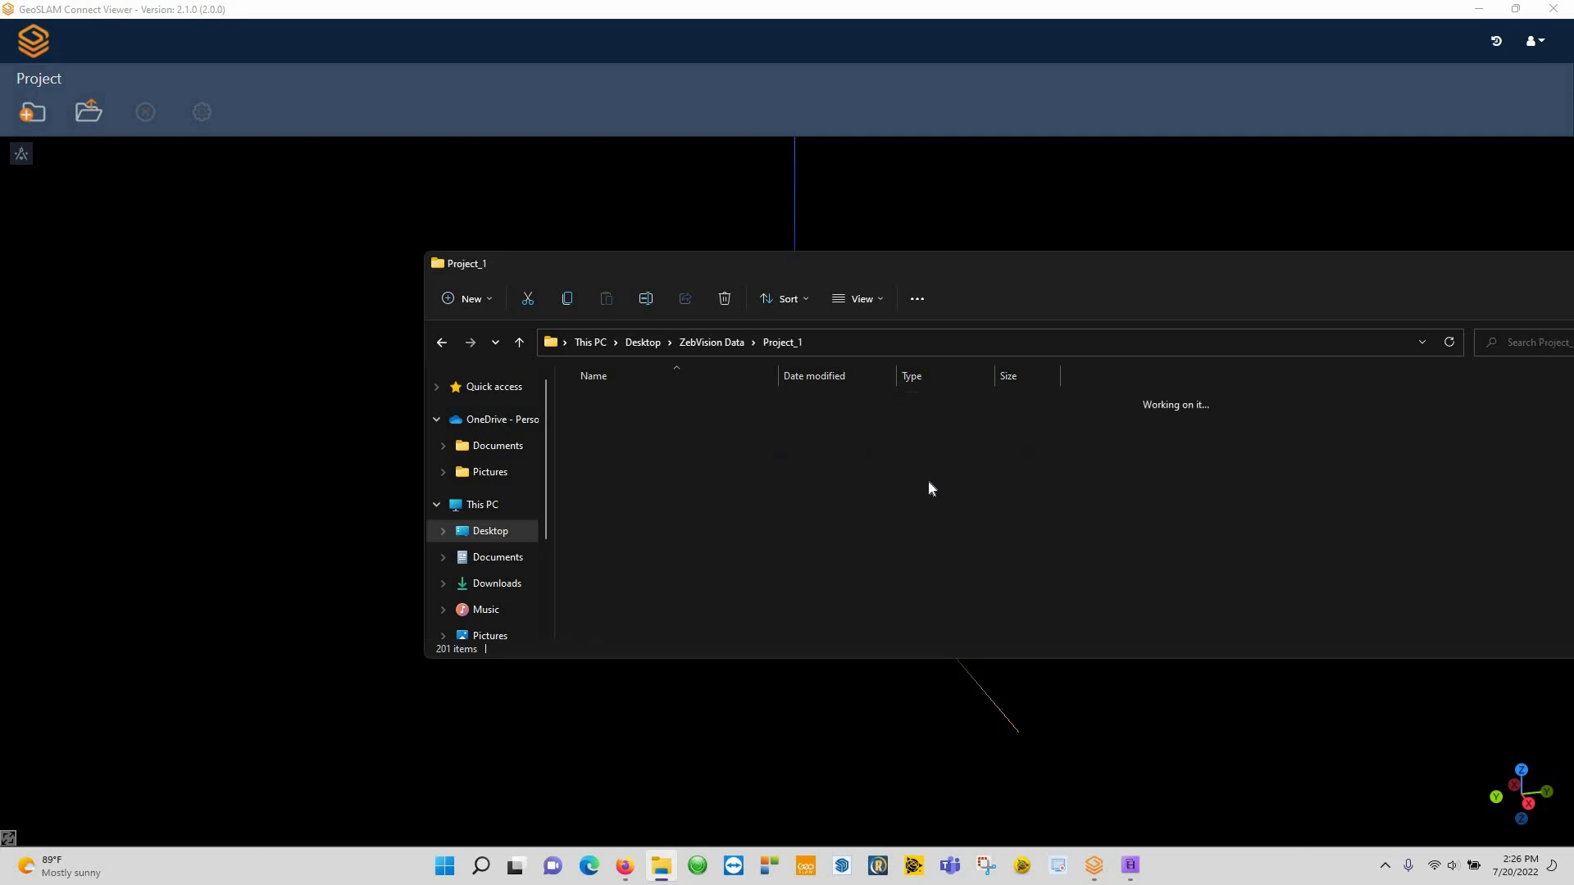
{"action": "scroll", "coordinate": [950, 489], "scroll_direction": "down", "scroll_amount": 12}
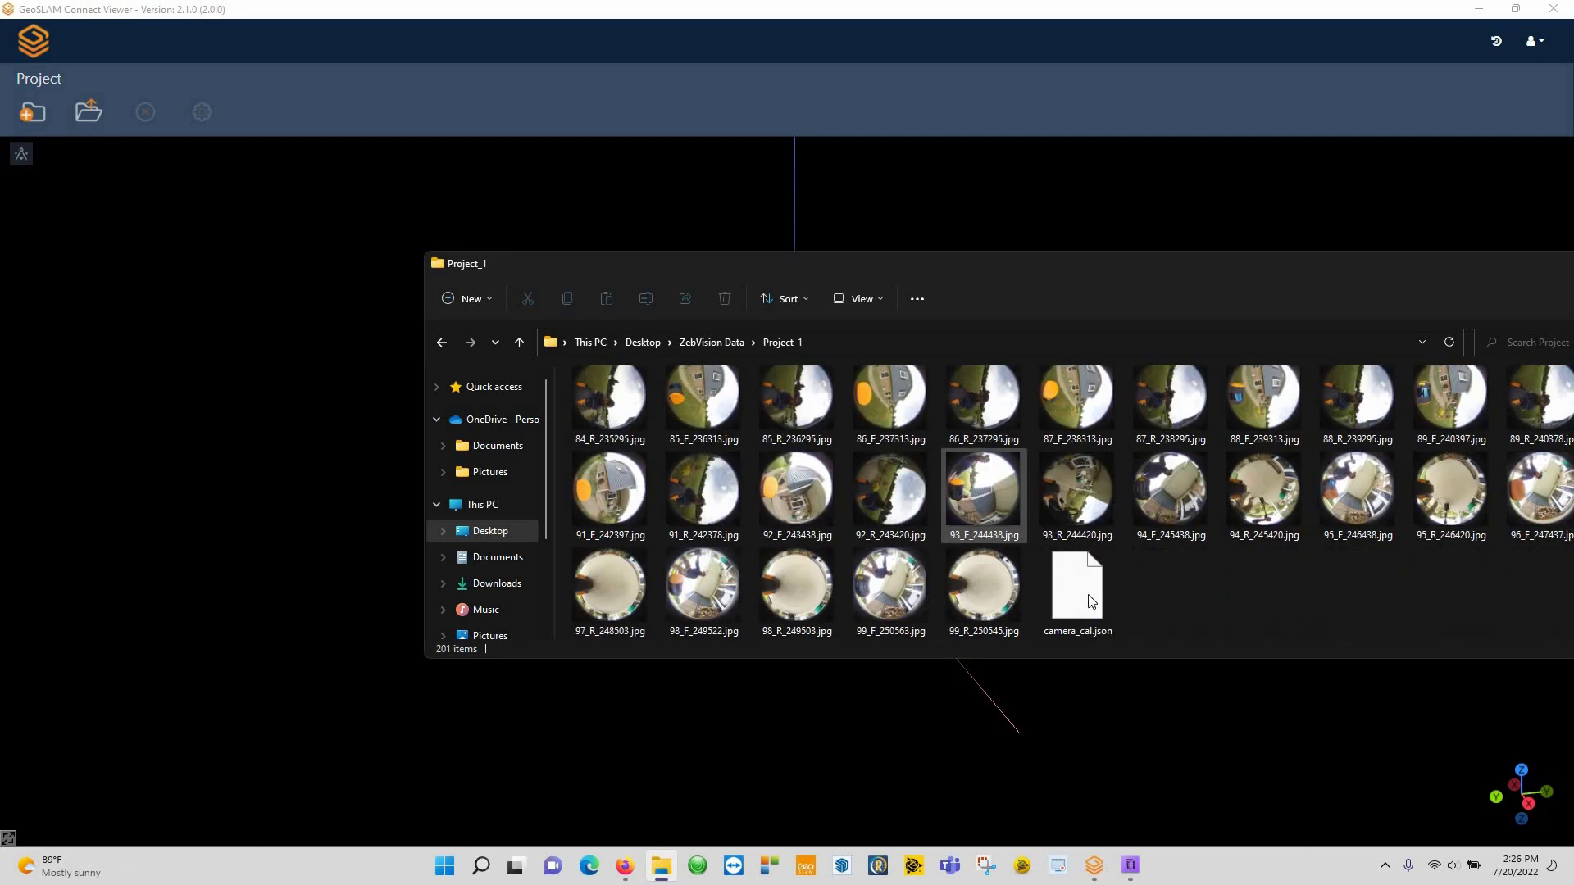
{"action": "scroll", "coordinate": [710, 479], "scroll_direction": "up", "scroll_amount": 15}
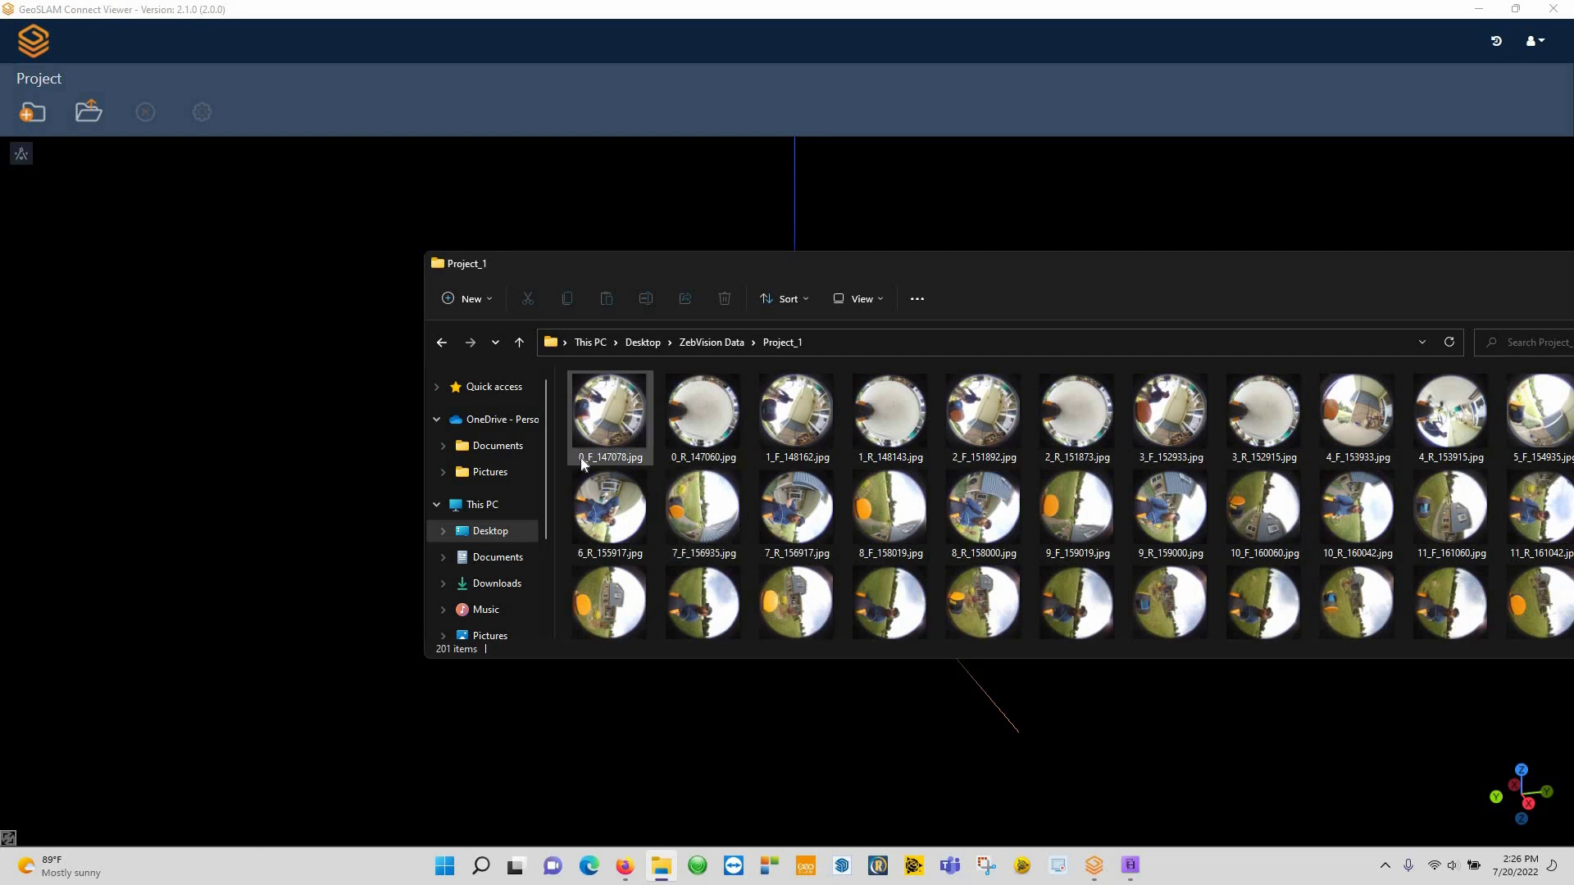
{"action": "left_click", "coordinate": [631, 414]}
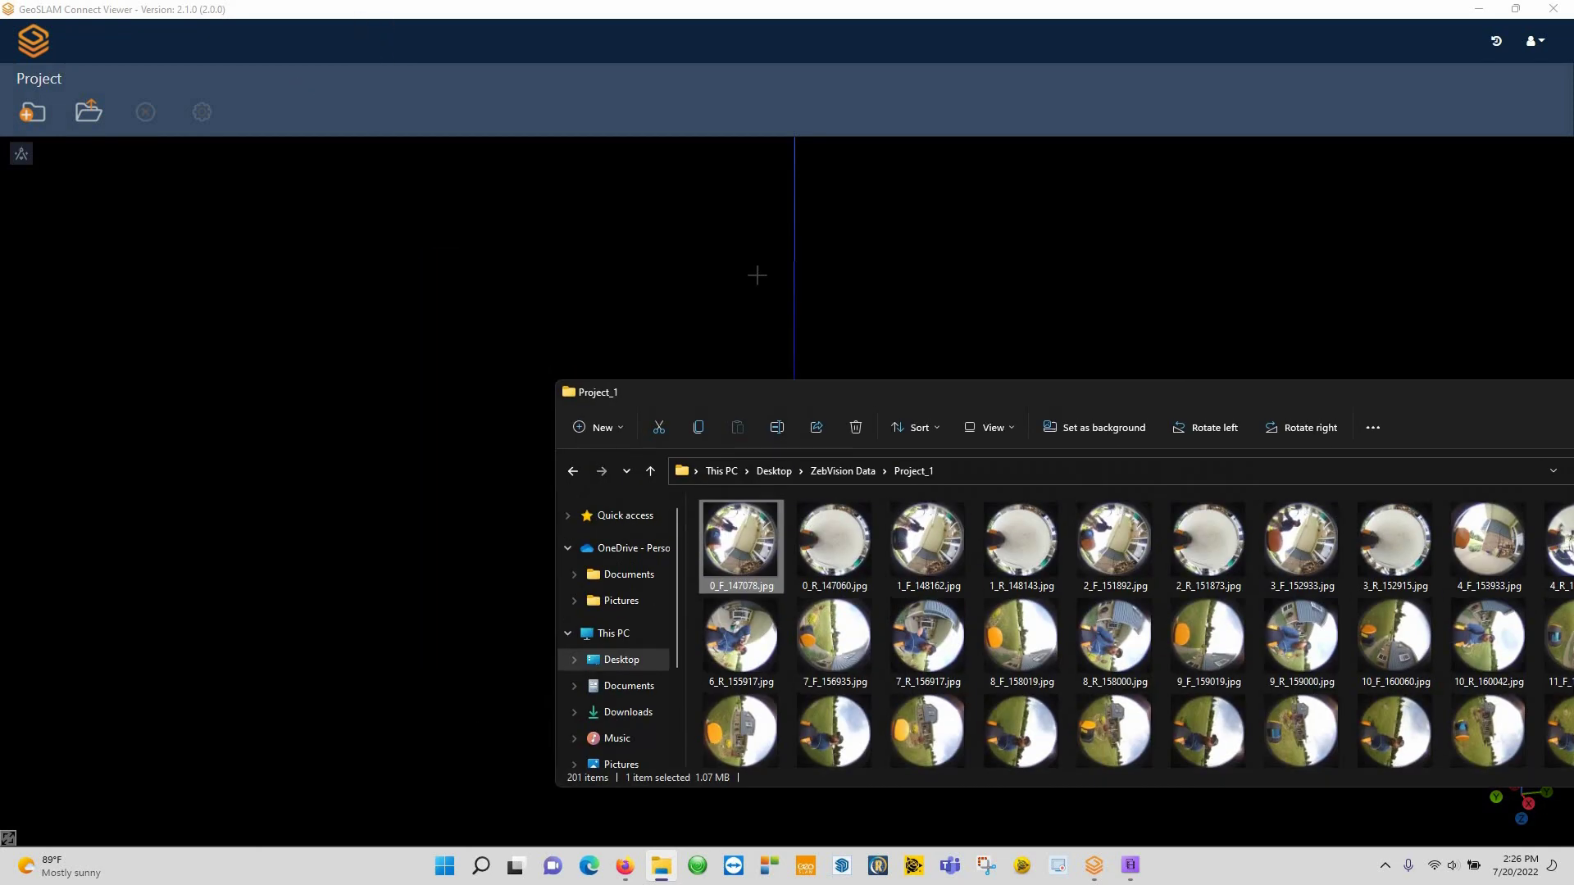
{"action": "left_click", "coordinate": [767, 302]}
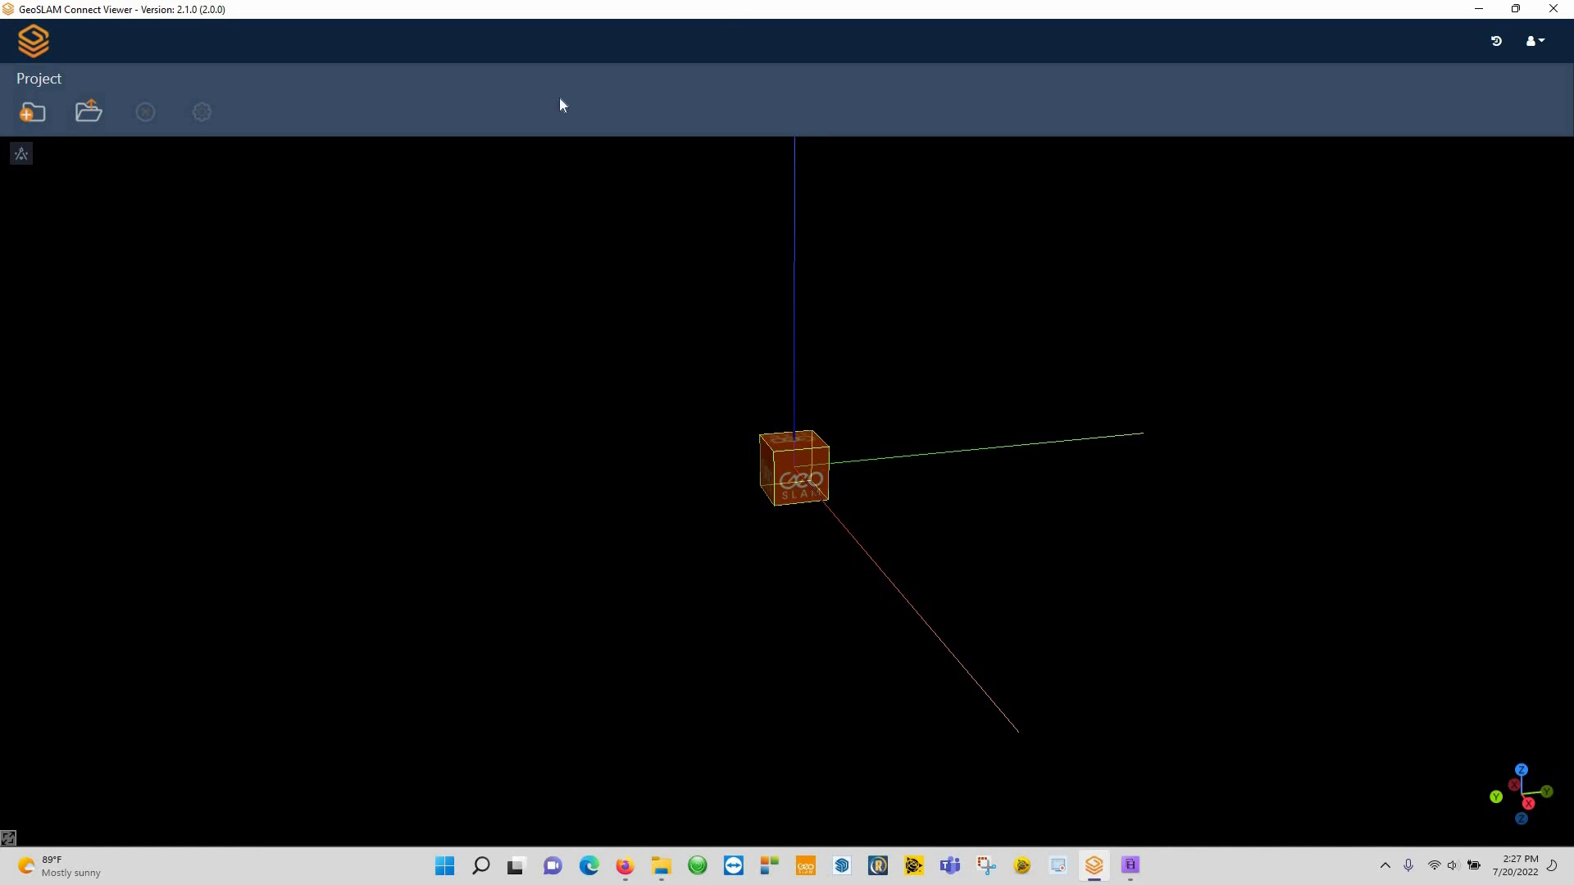
Create a project in GeoSLAM Connect Viewer named ZebVision with the Process SLAM (colourise with GS Vision) workflow.
{"action": "left_click", "coordinate": [32, 112]}
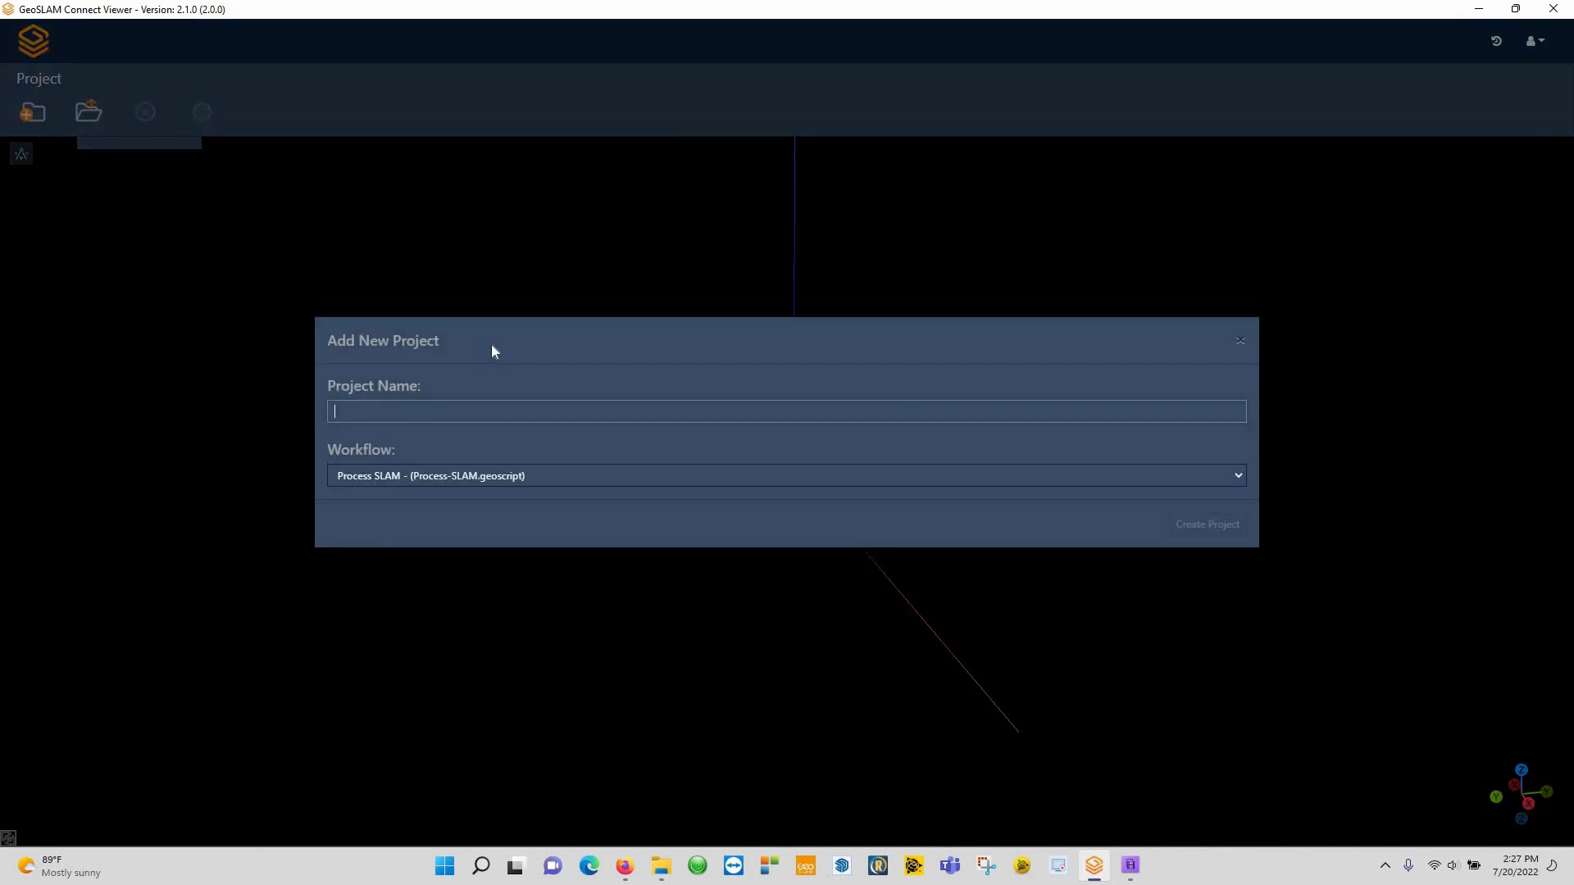
{"action": "type", "text": "ZebVision"}
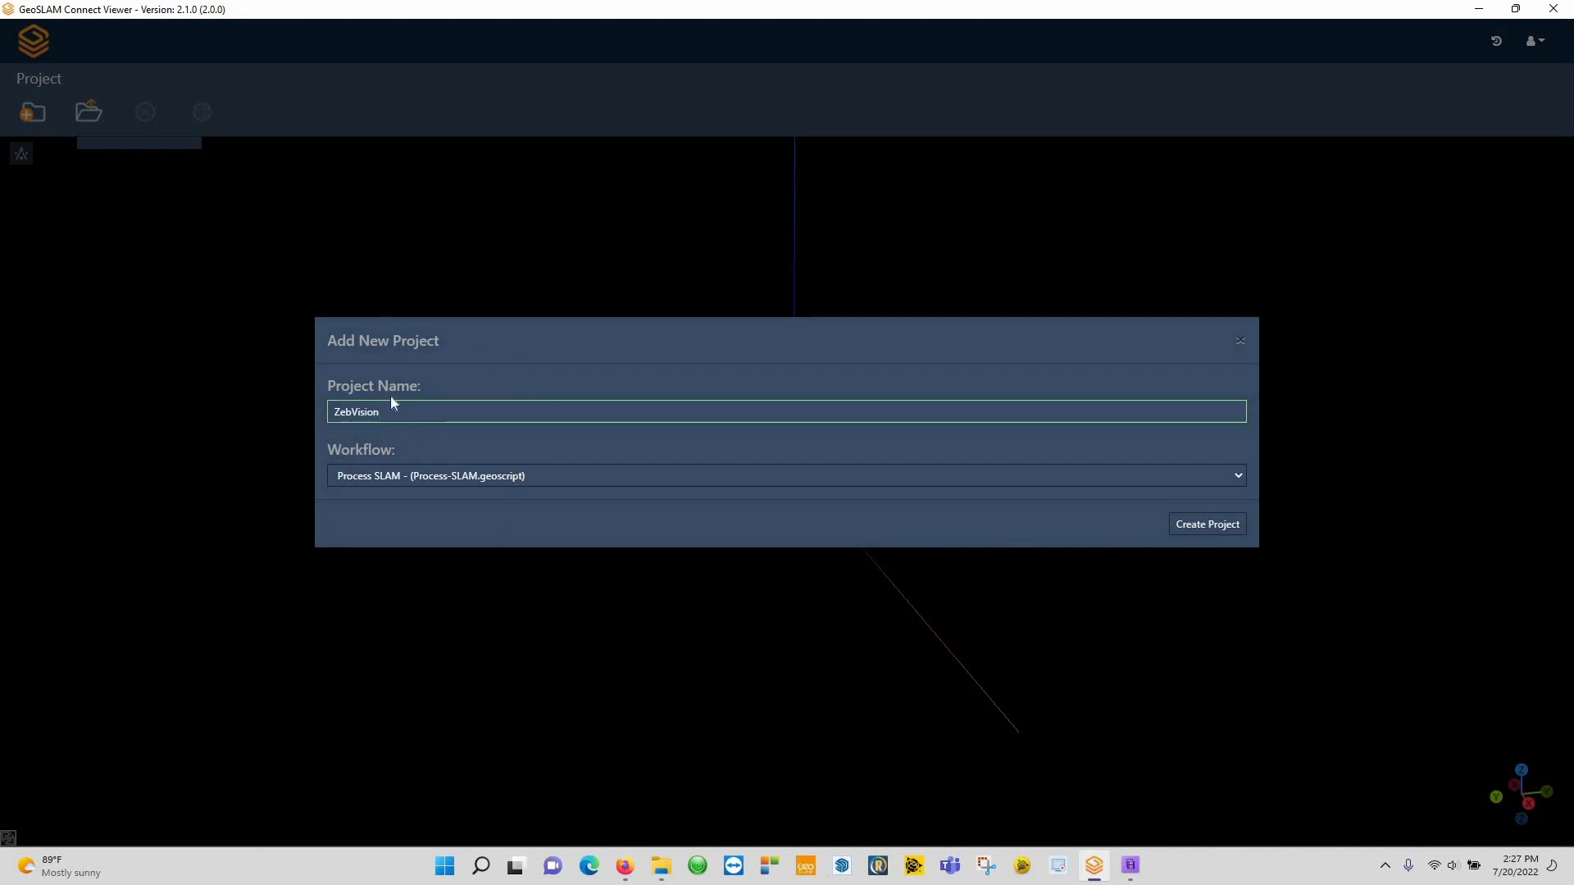
{"action": "left_click", "coordinate": [508, 475]}
{"action": "key", "text": "Up"}
{"action": "key", "text": "Up"}
{"action": "key", "text": "Up"}
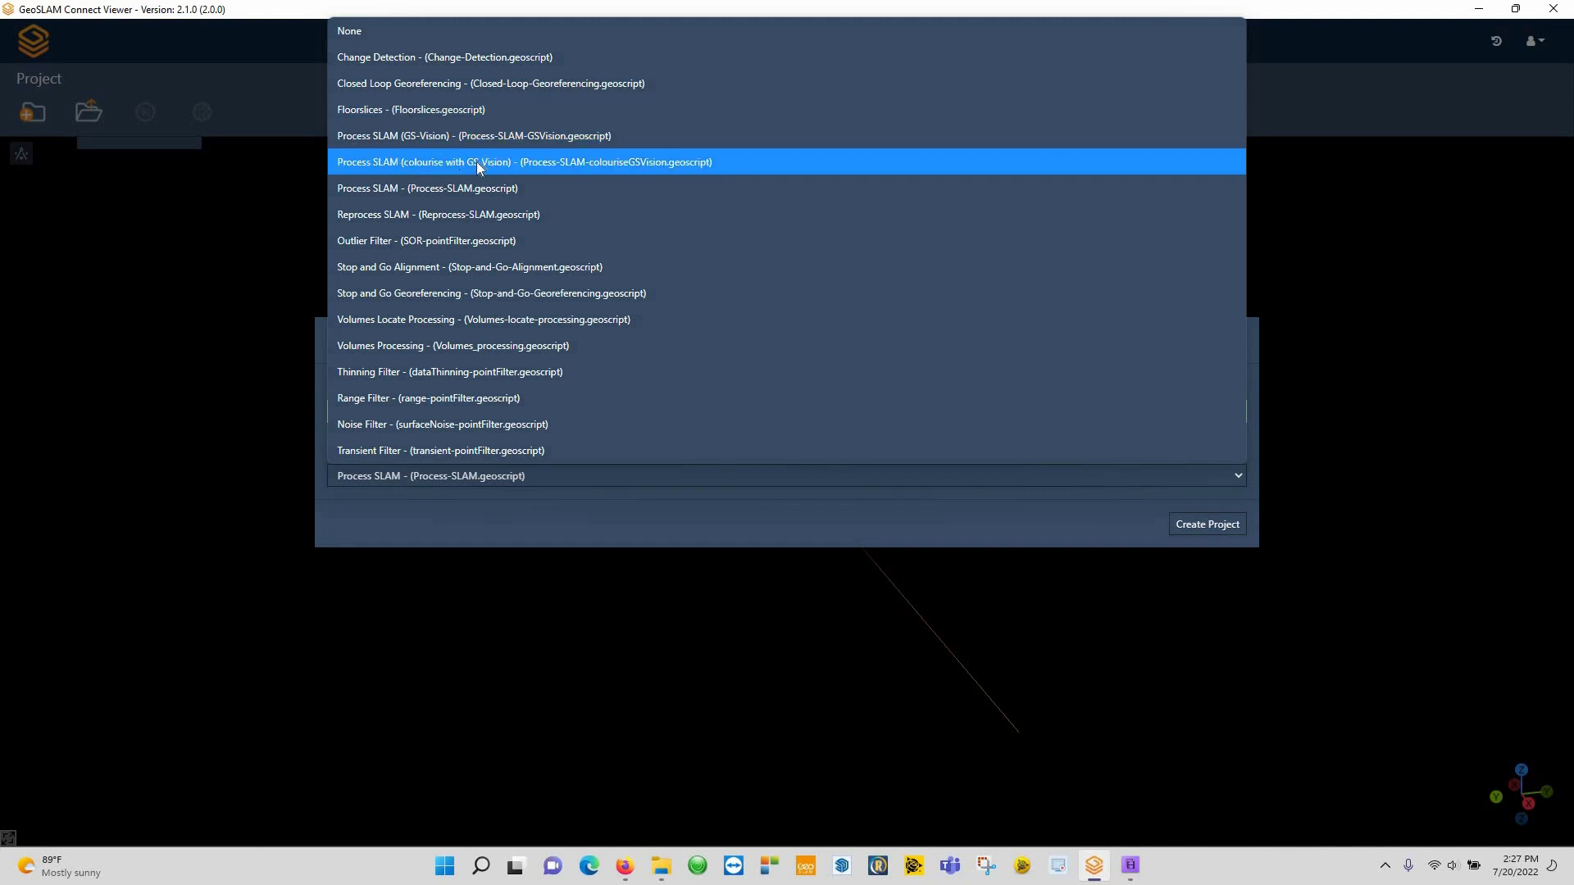
{"action": "key", "text": "Return"}
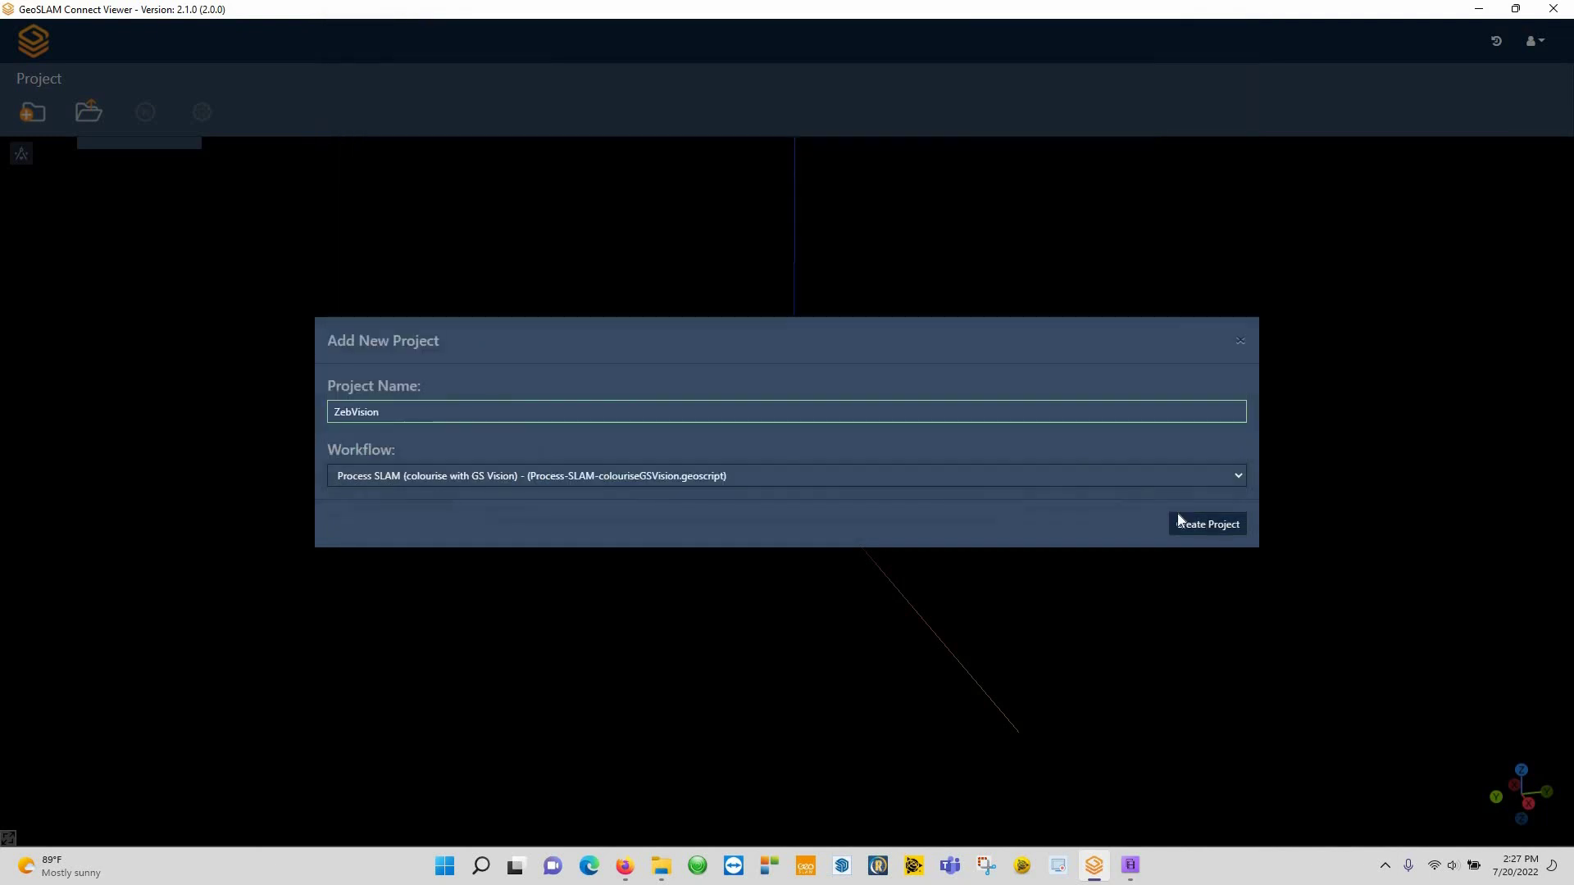
{"action": "key", "text": "Return"}
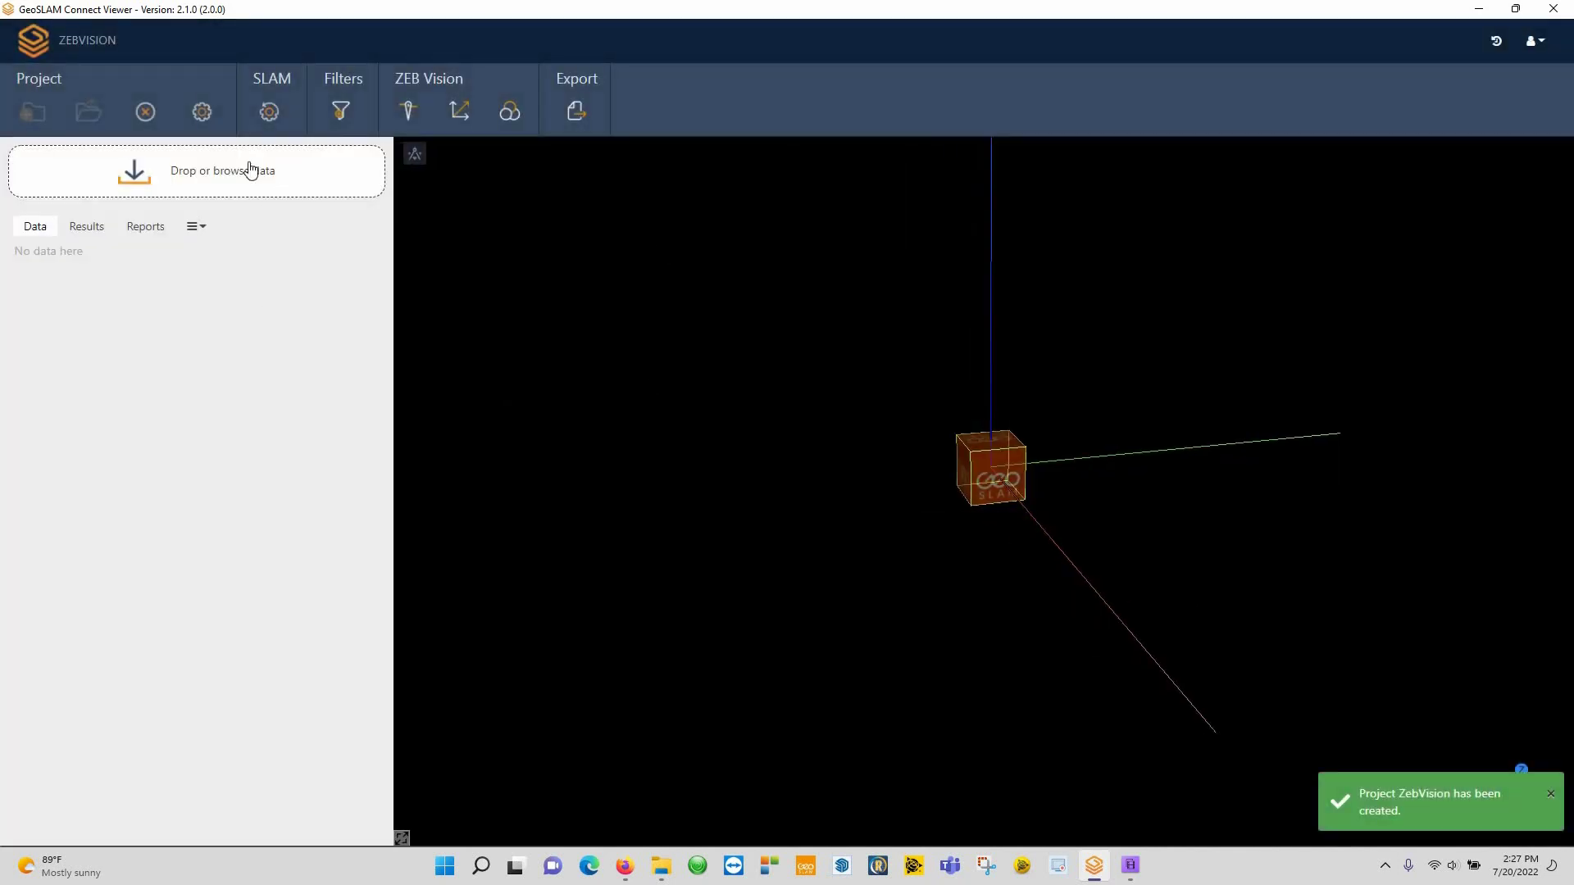
Choose 2022-07-05_19-46-50.geoslam from ZebVision Data as the import dataset and Project_1 as the GeoSLAM Vision folder.
{"action": "left_click", "coordinate": [179, 182]}
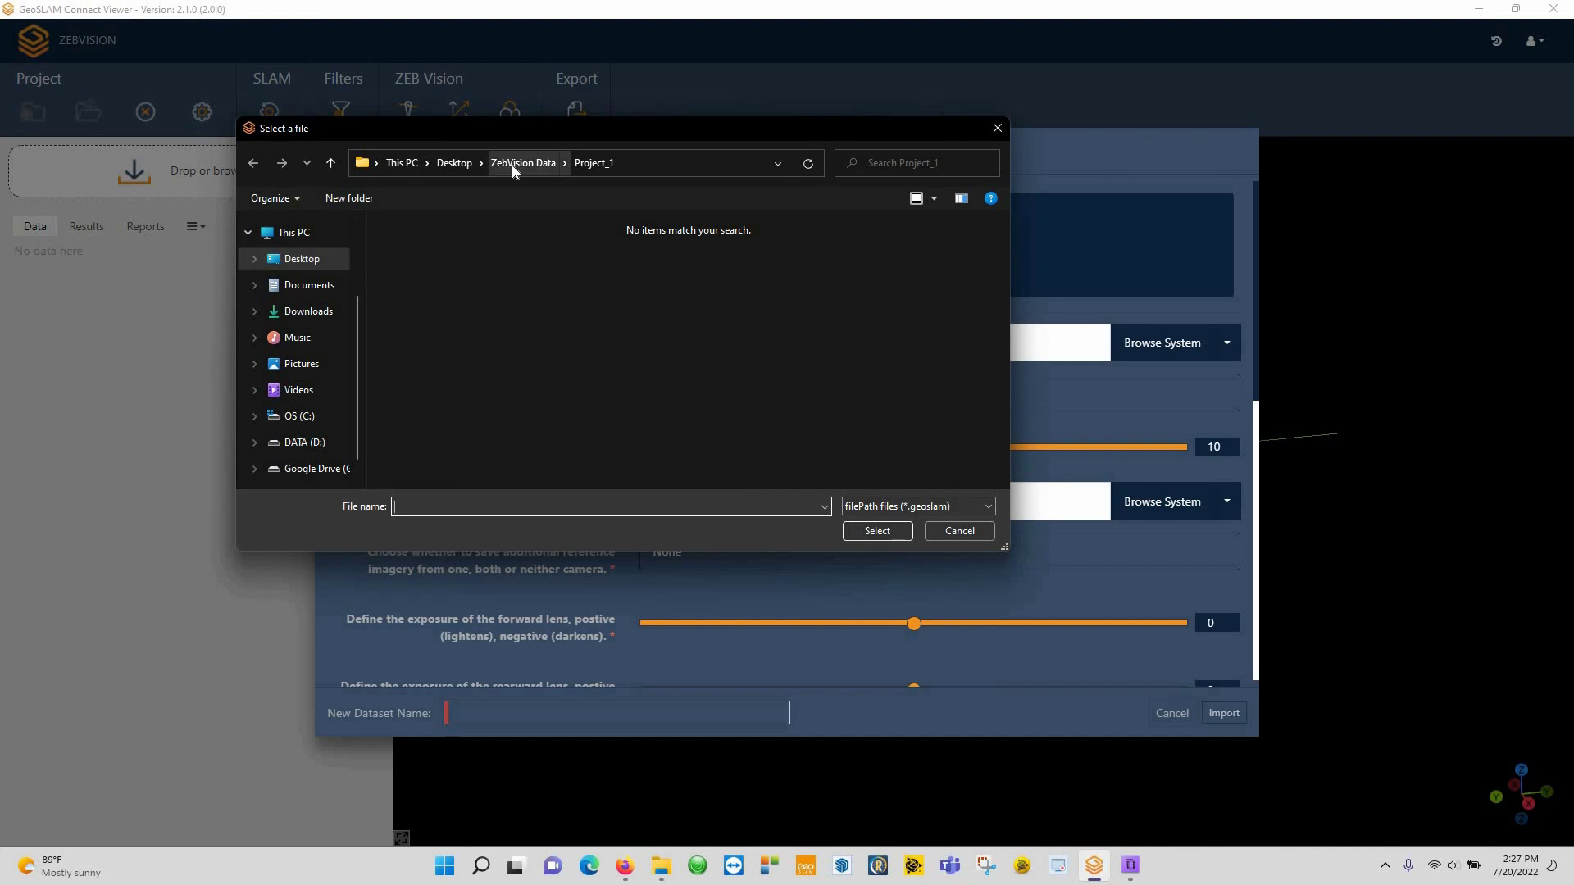
{"action": "left_click", "coordinate": [426, 273]}
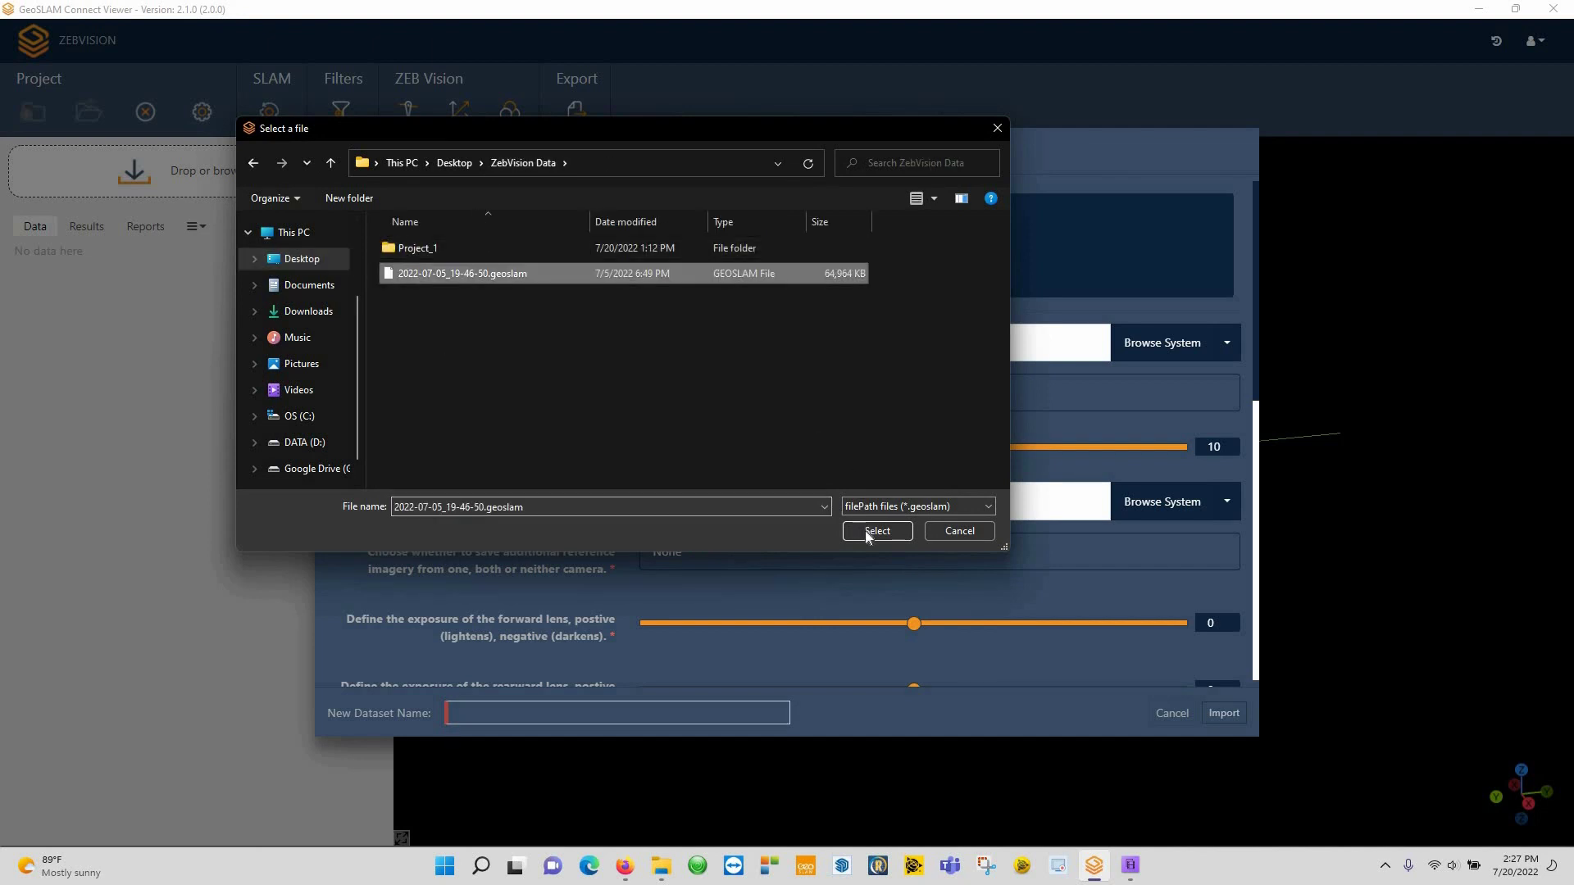
{"action": "key", "text": "Return"}
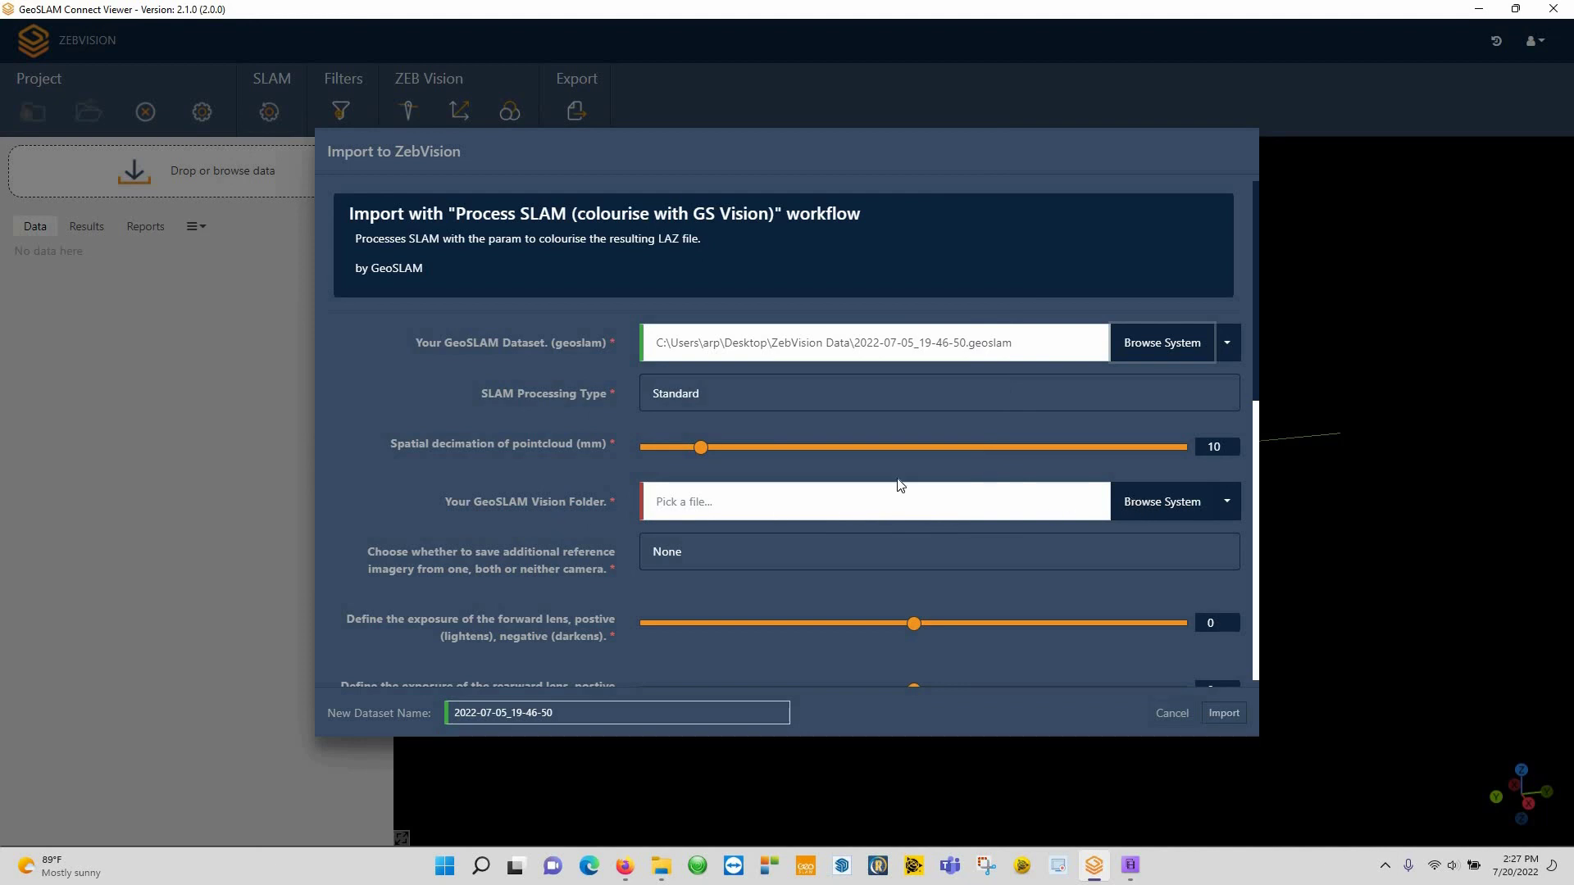
{"action": "left_click", "coordinate": [465, 259]}
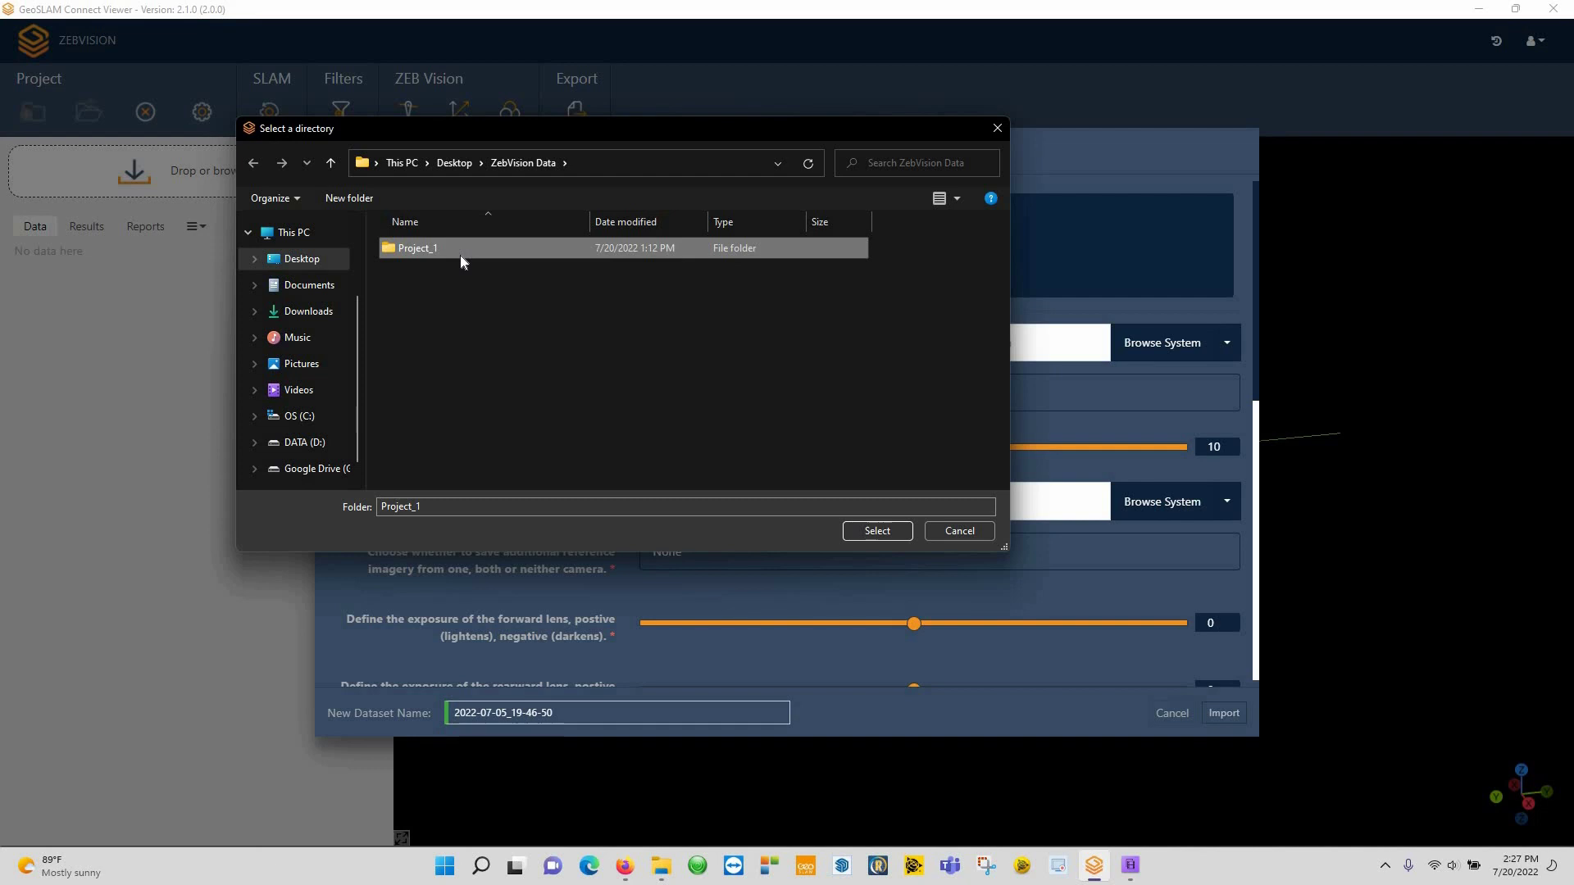
{"action": "left_click", "coordinate": [867, 531]}
Set the forward and rearward lens exposures to -1 and the panoramic imagery exposure to 0.
{"action": "scroll", "coordinate": [569, 413], "scroll_direction": "down", "scroll_amount": 3}
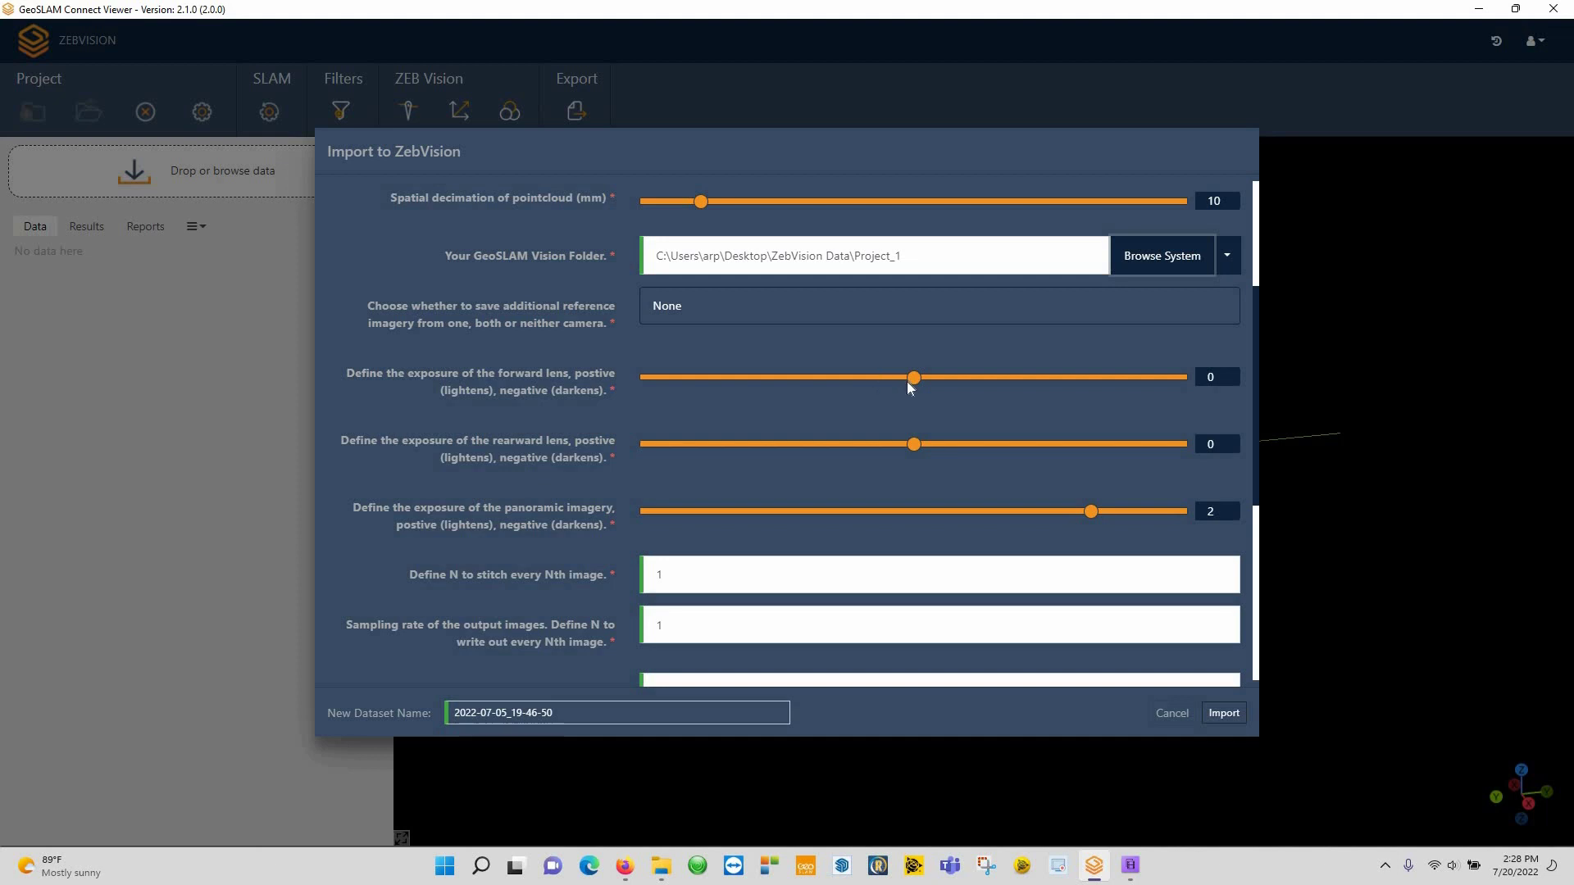
{"action": "left_click_drag", "start_coordinate": [865, 389], "coordinate": [822, 392]}
{"action": "left_click_drag", "start_coordinate": [915, 450], "coordinate": [826, 450]}
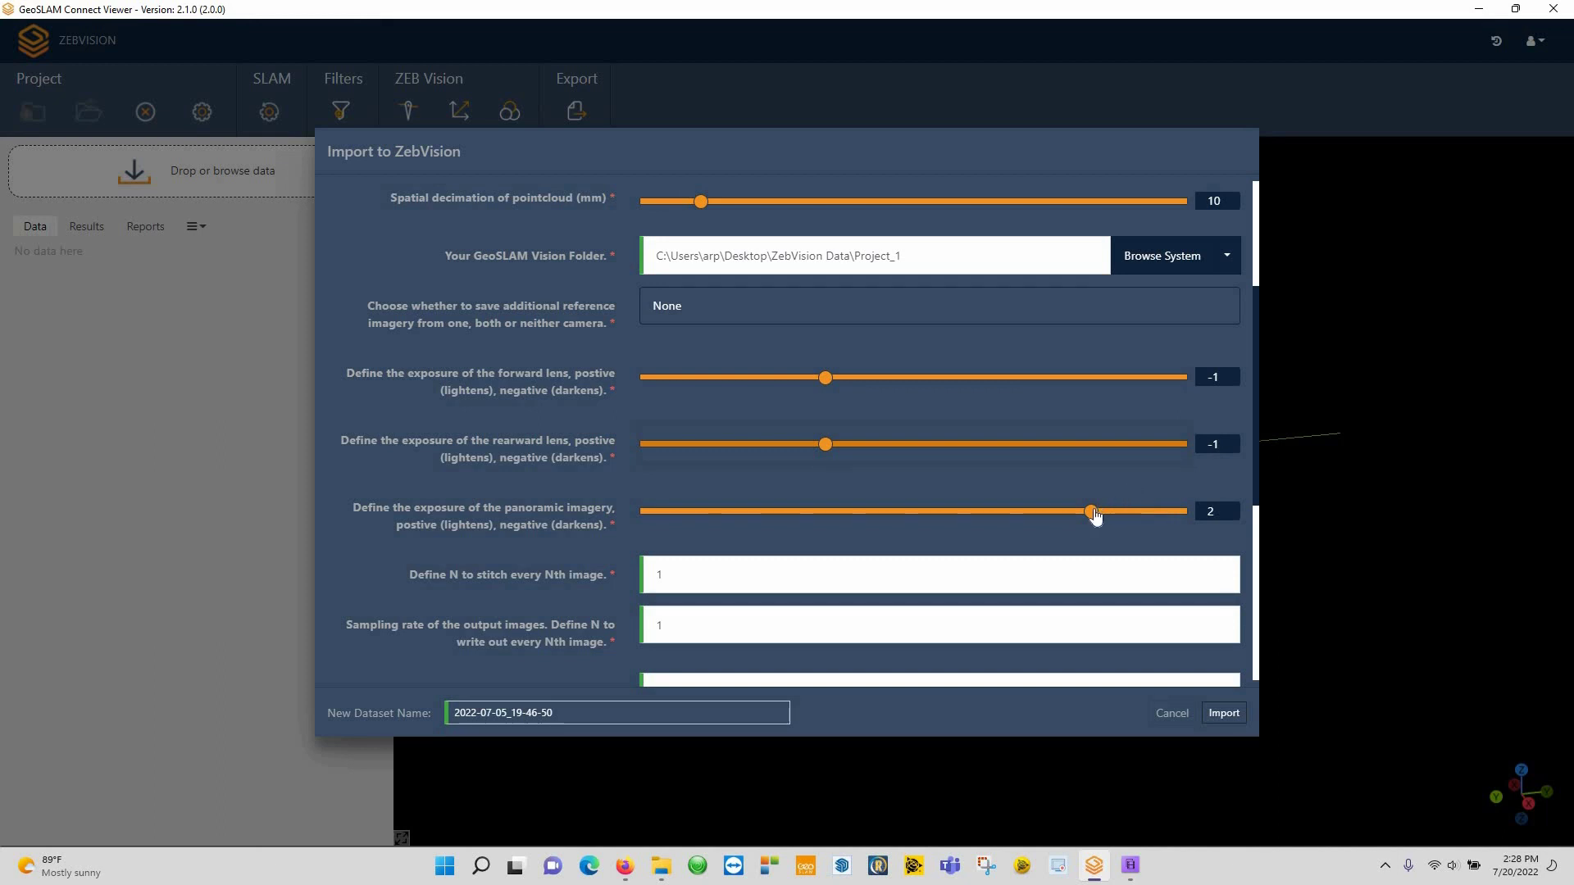
{"action": "left_click_drag", "start_coordinate": [1016, 516], "coordinate": [914, 515]}
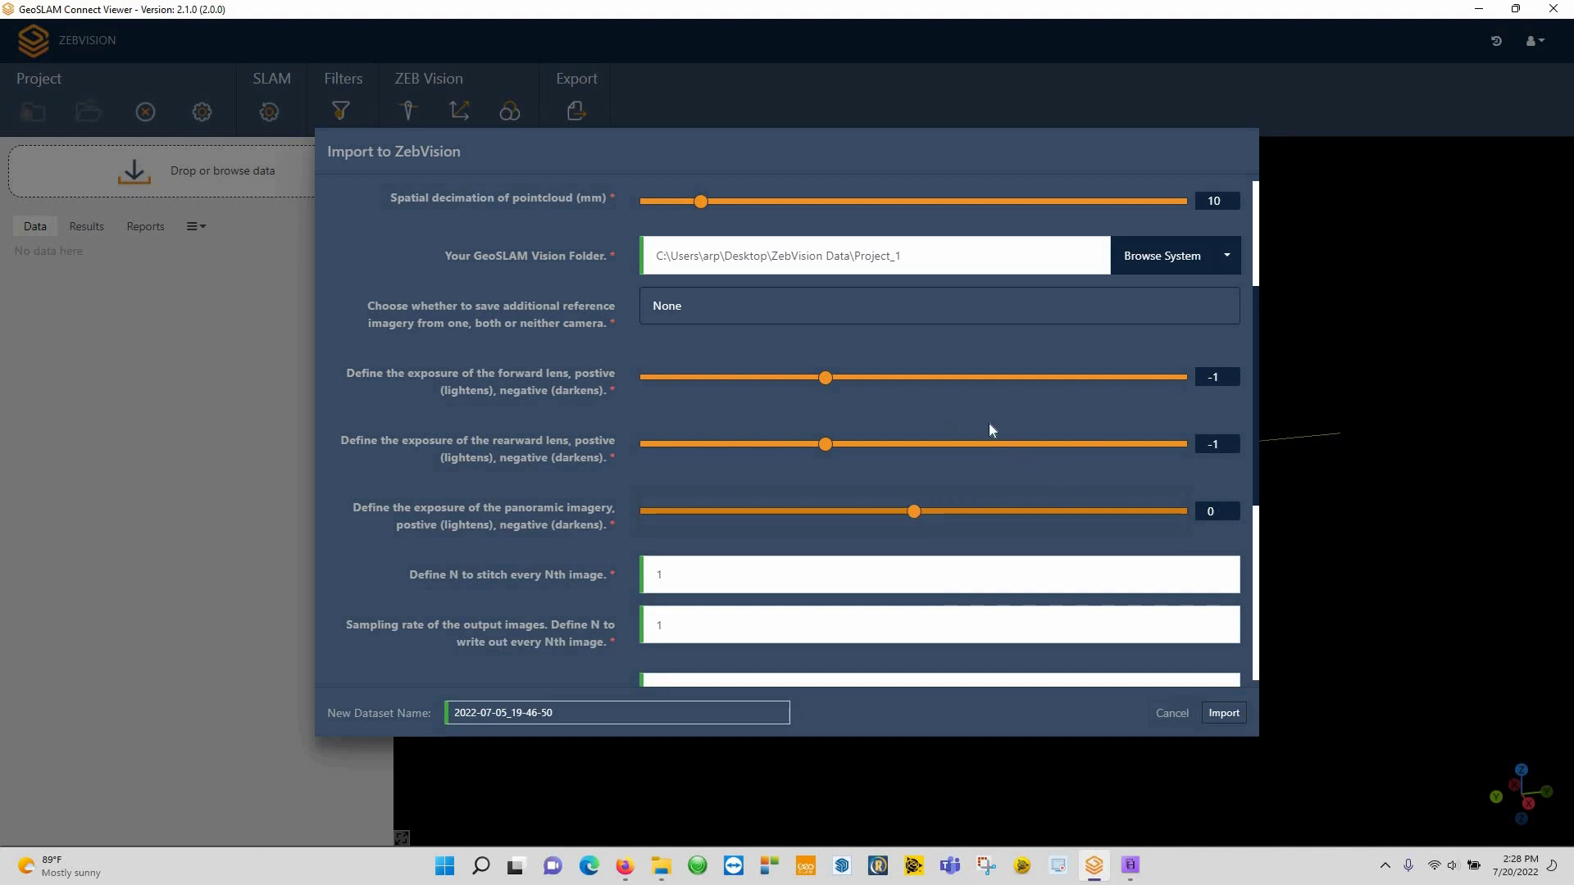
Set the image mask to Handheld and start importing the dataset.
{"action": "scroll", "coordinate": [989, 426], "scroll_direction": "down", "scroll_amount": 2}
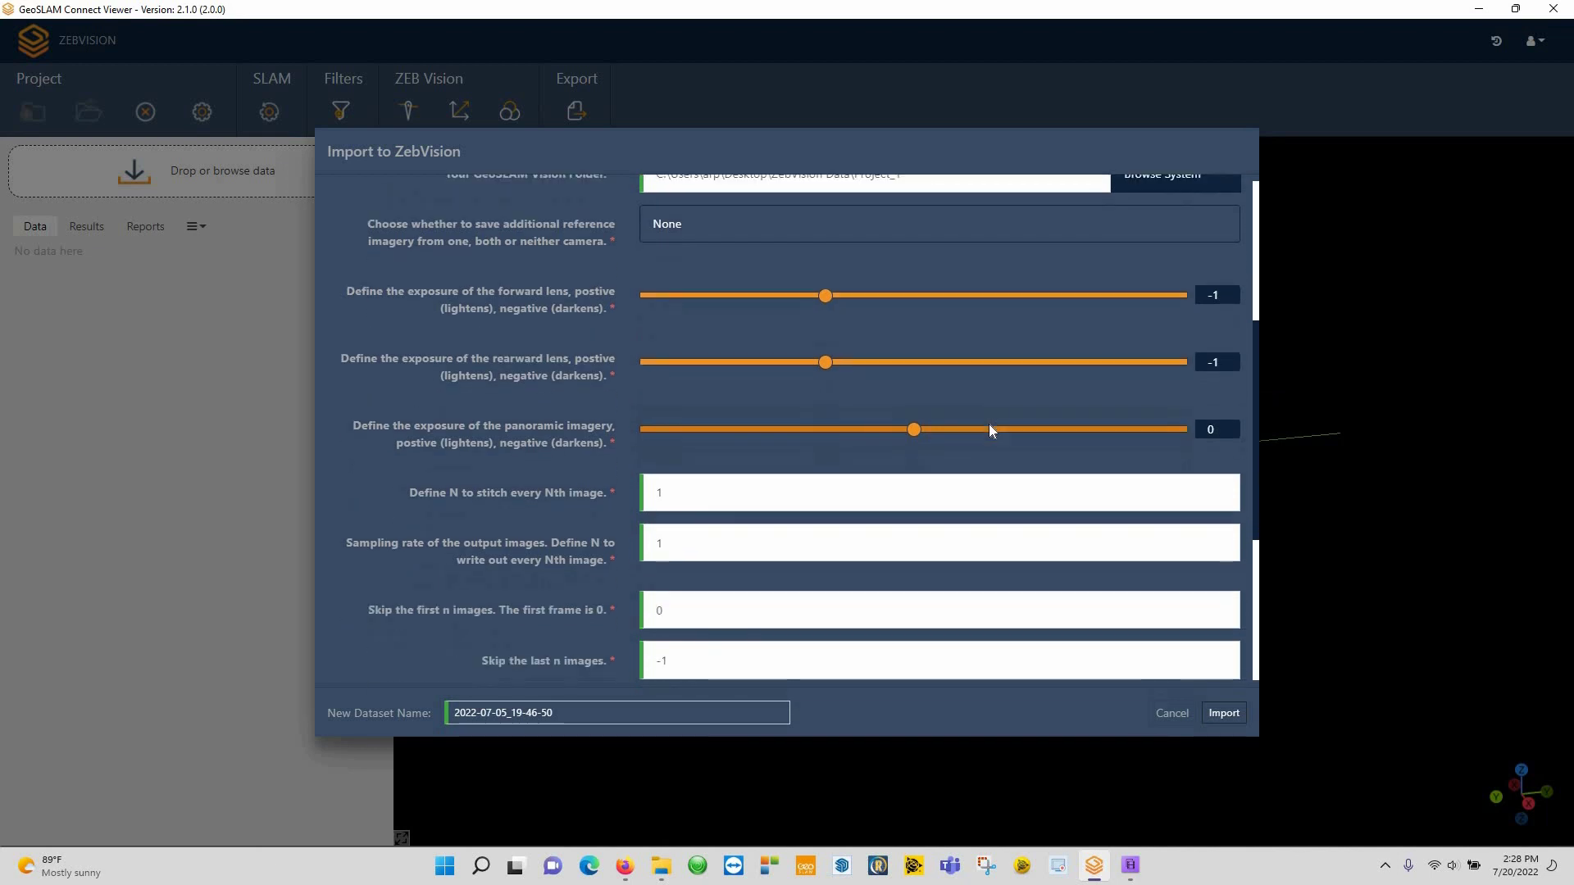
{"action": "scroll", "coordinate": [902, 446], "scroll_direction": "down", "scroll_amount": 3}
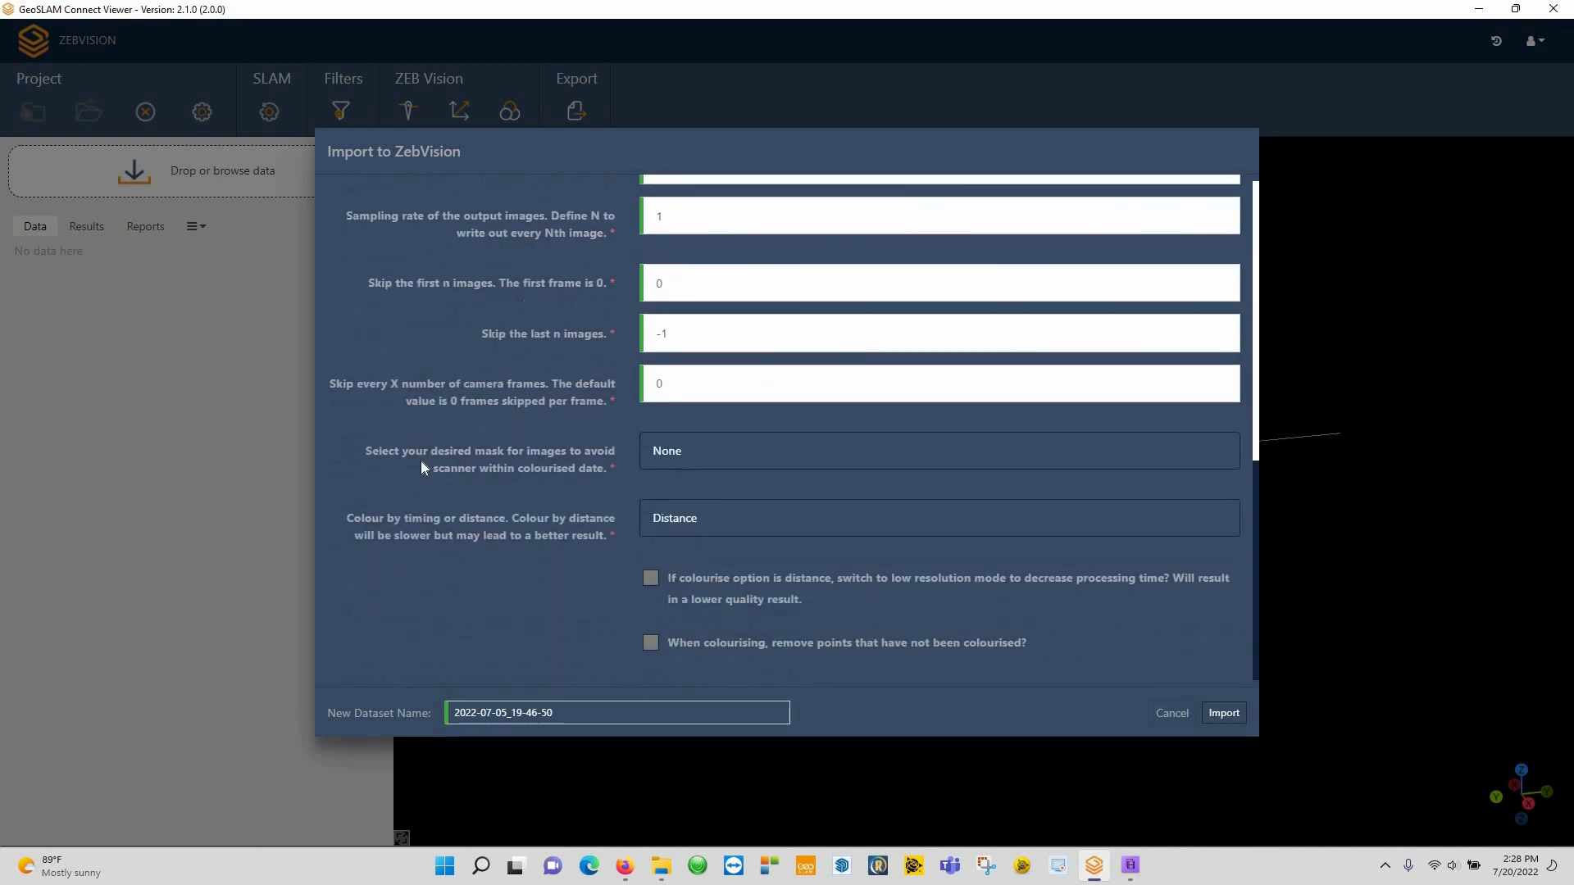
{"action": "left_click", "coordinate": [701, 452]}
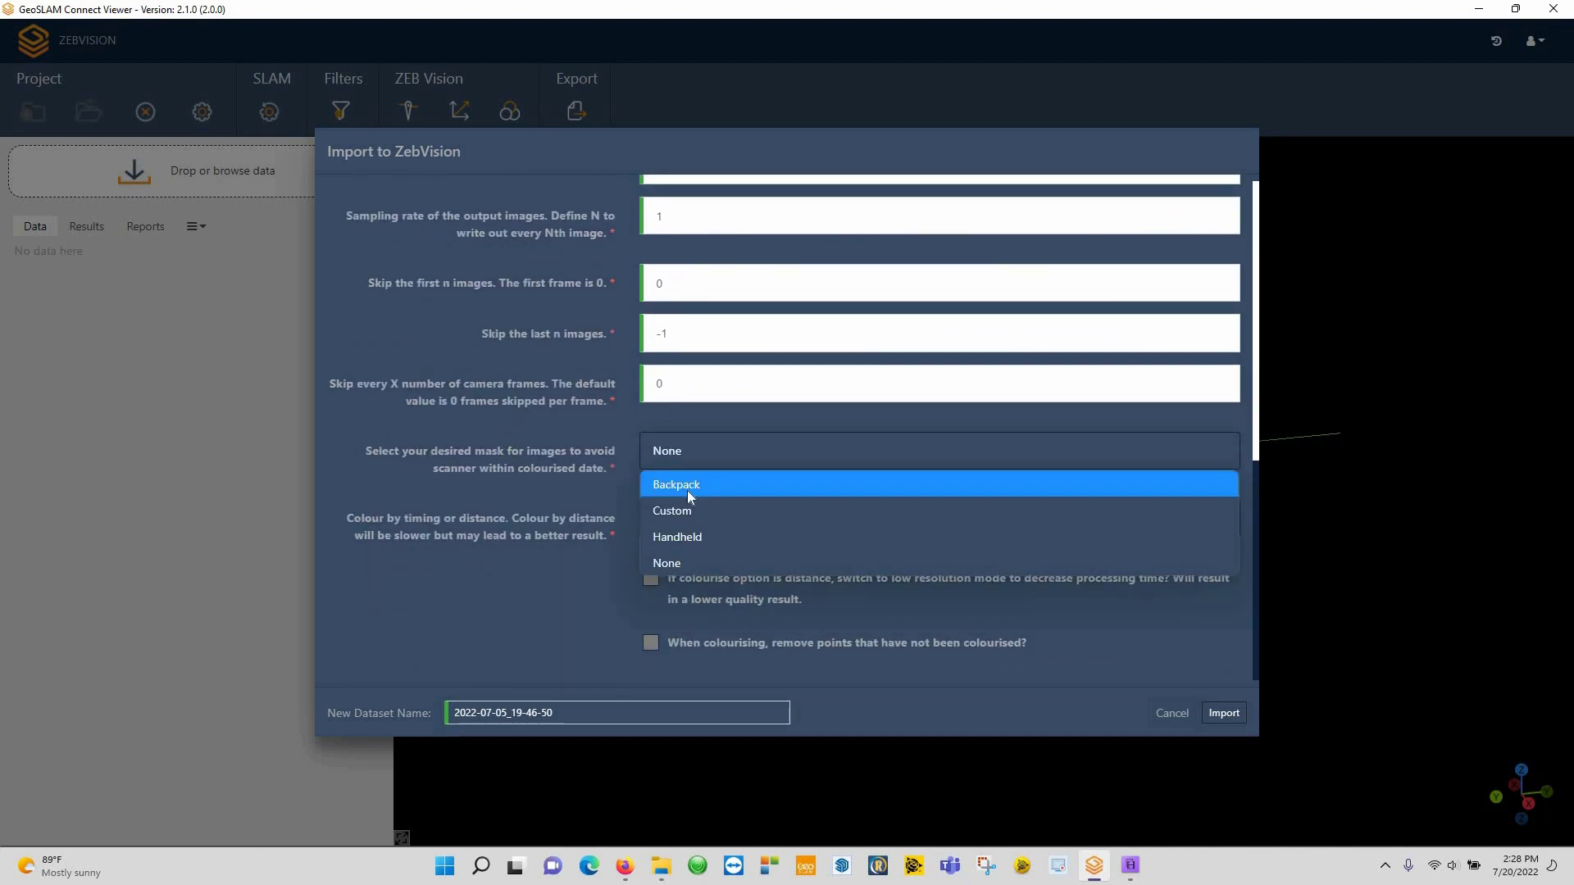
{"action": "key", "text": "Down"}
{"action": "key", "text": "Down"}
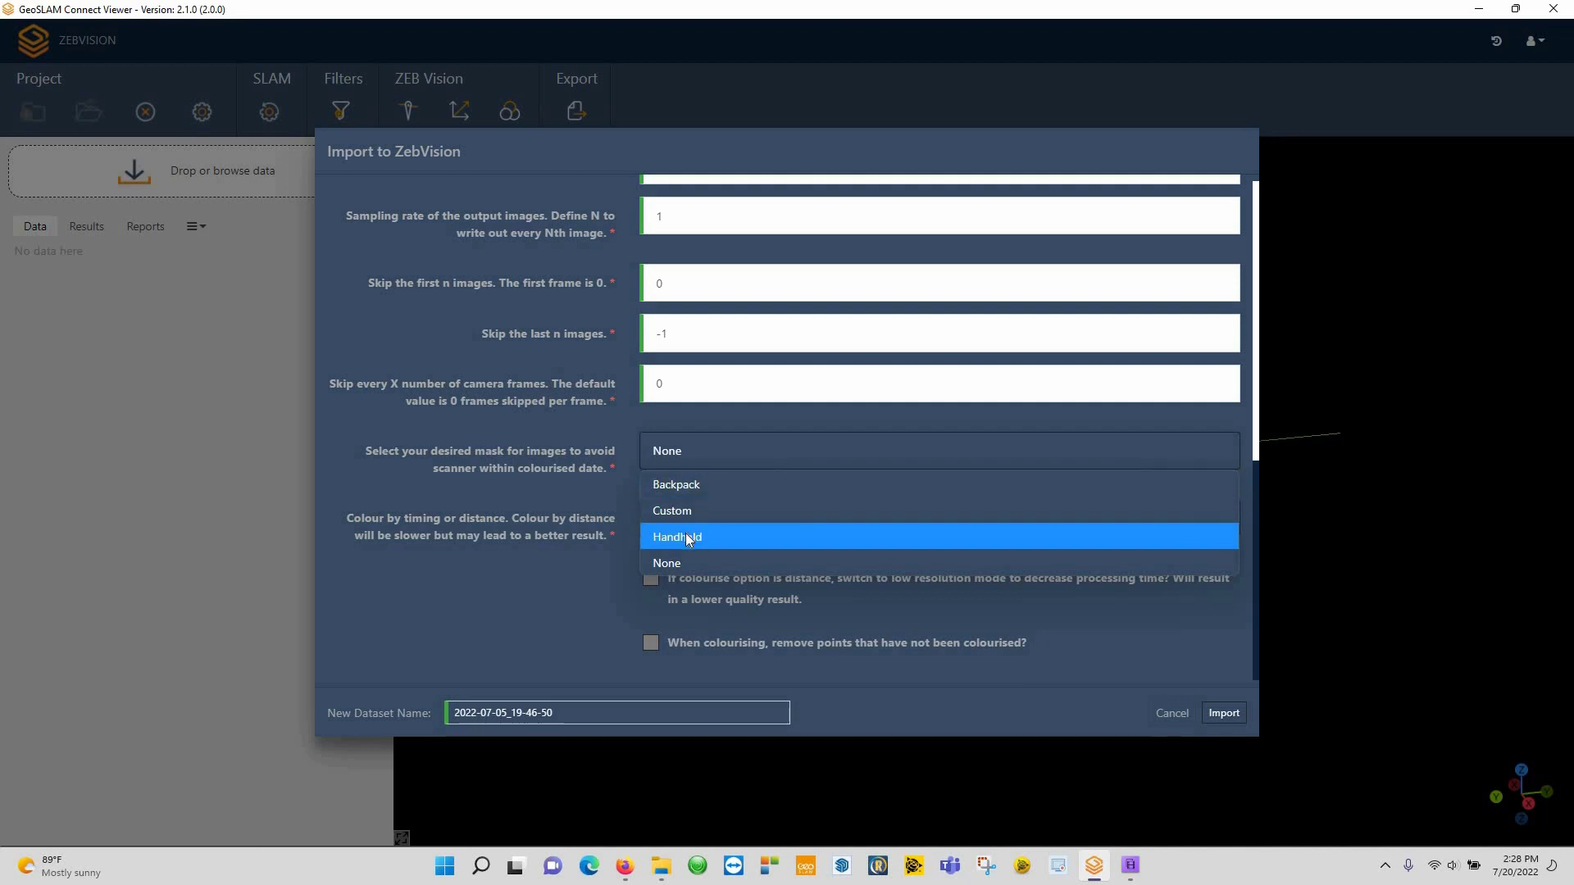
{"action": "key", "text": "Return"}
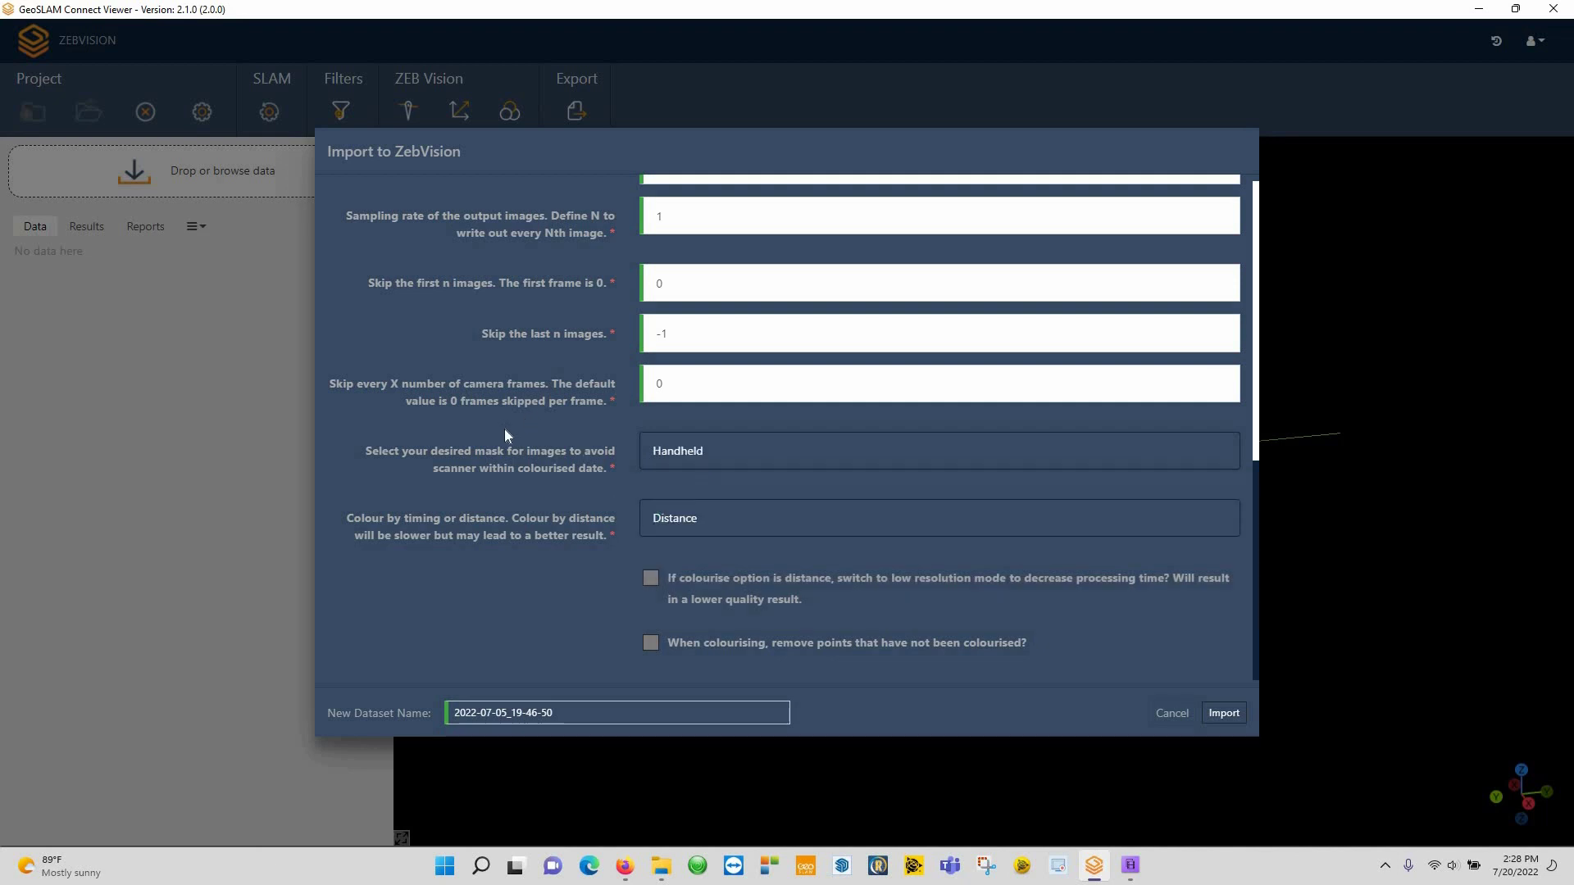
{"action": "scroll", "coordinate": [523, 432], "scroll_direction": "up", "scroll_amount": 8}
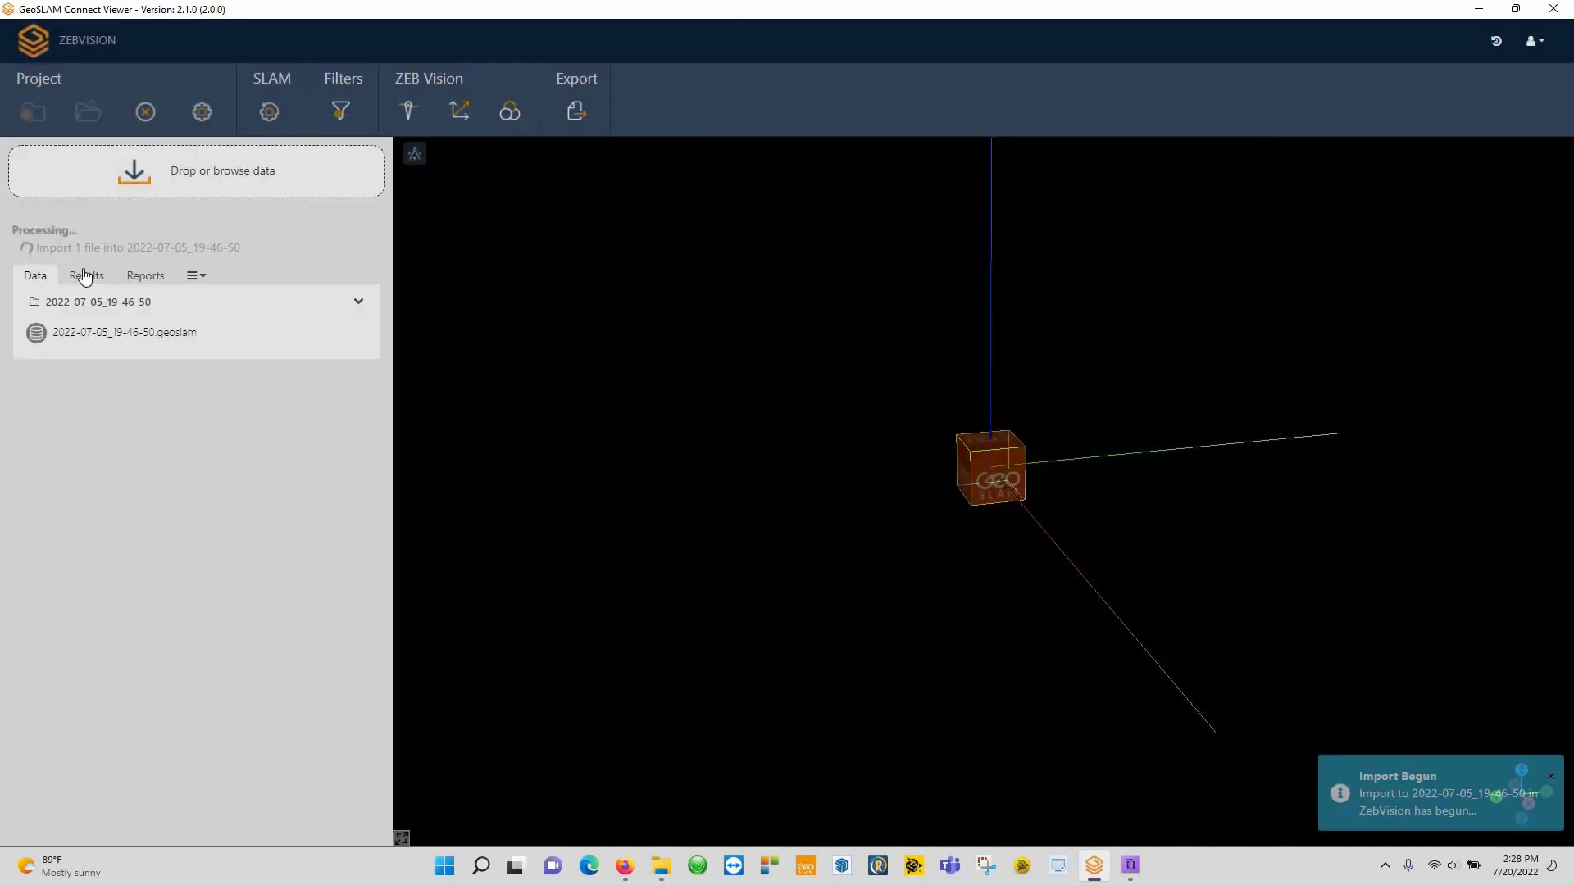
Expand the processed 2022-07-05_19-46-50 dataset and load its 2022-07-05_19-46-50_colour.laz point cloud into the 3D view.
{"action": "mouse_move", "coordinate": [123, 250]}
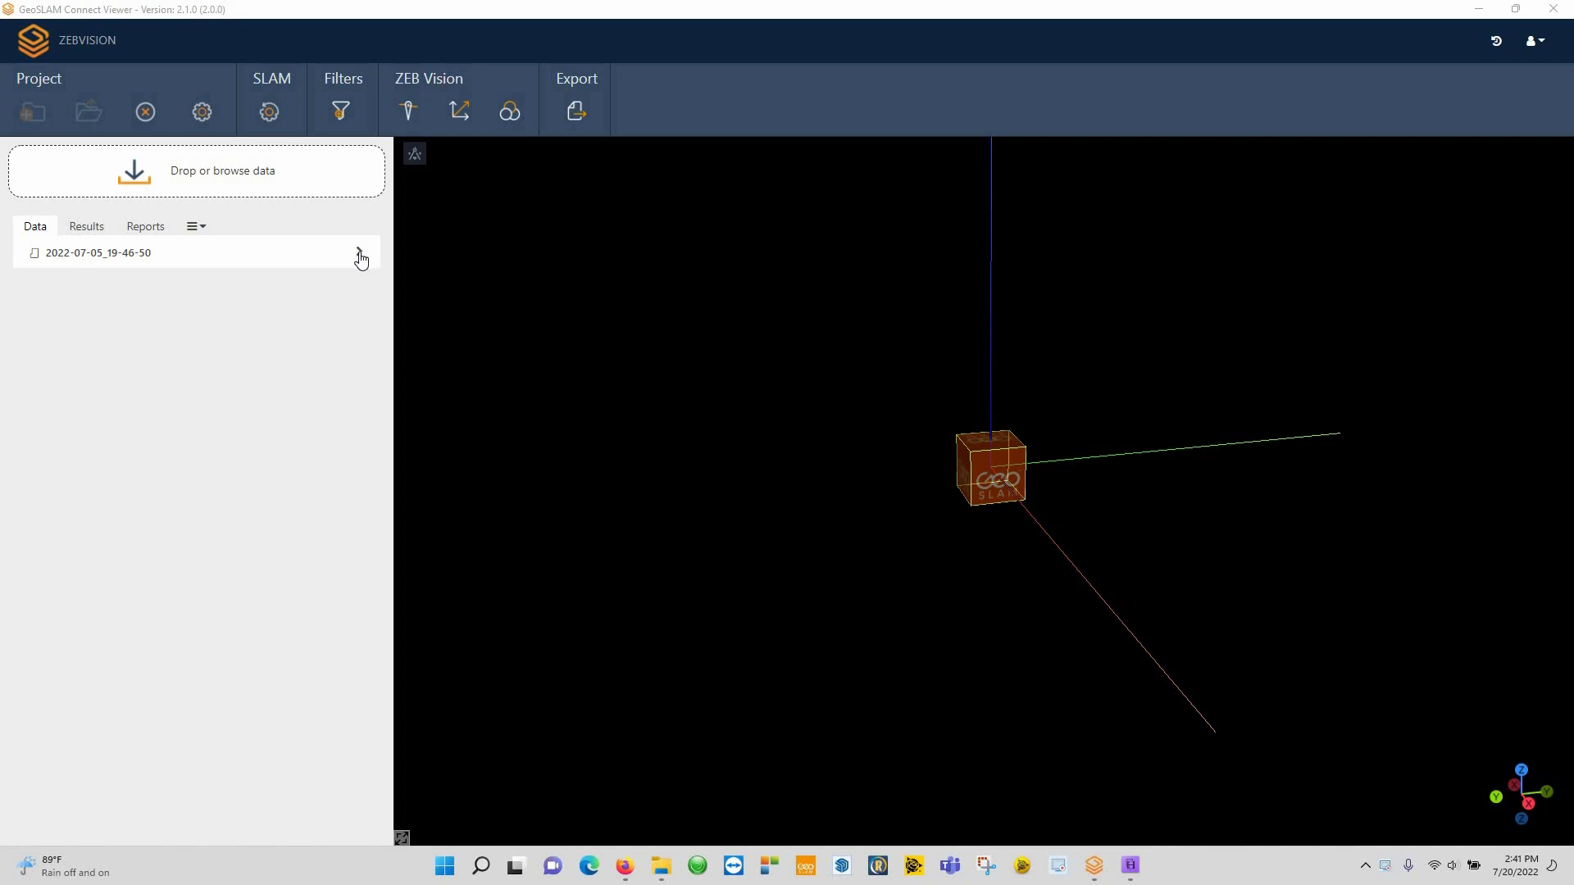
{"action": "left_click", "coordinate": [359, 252]}
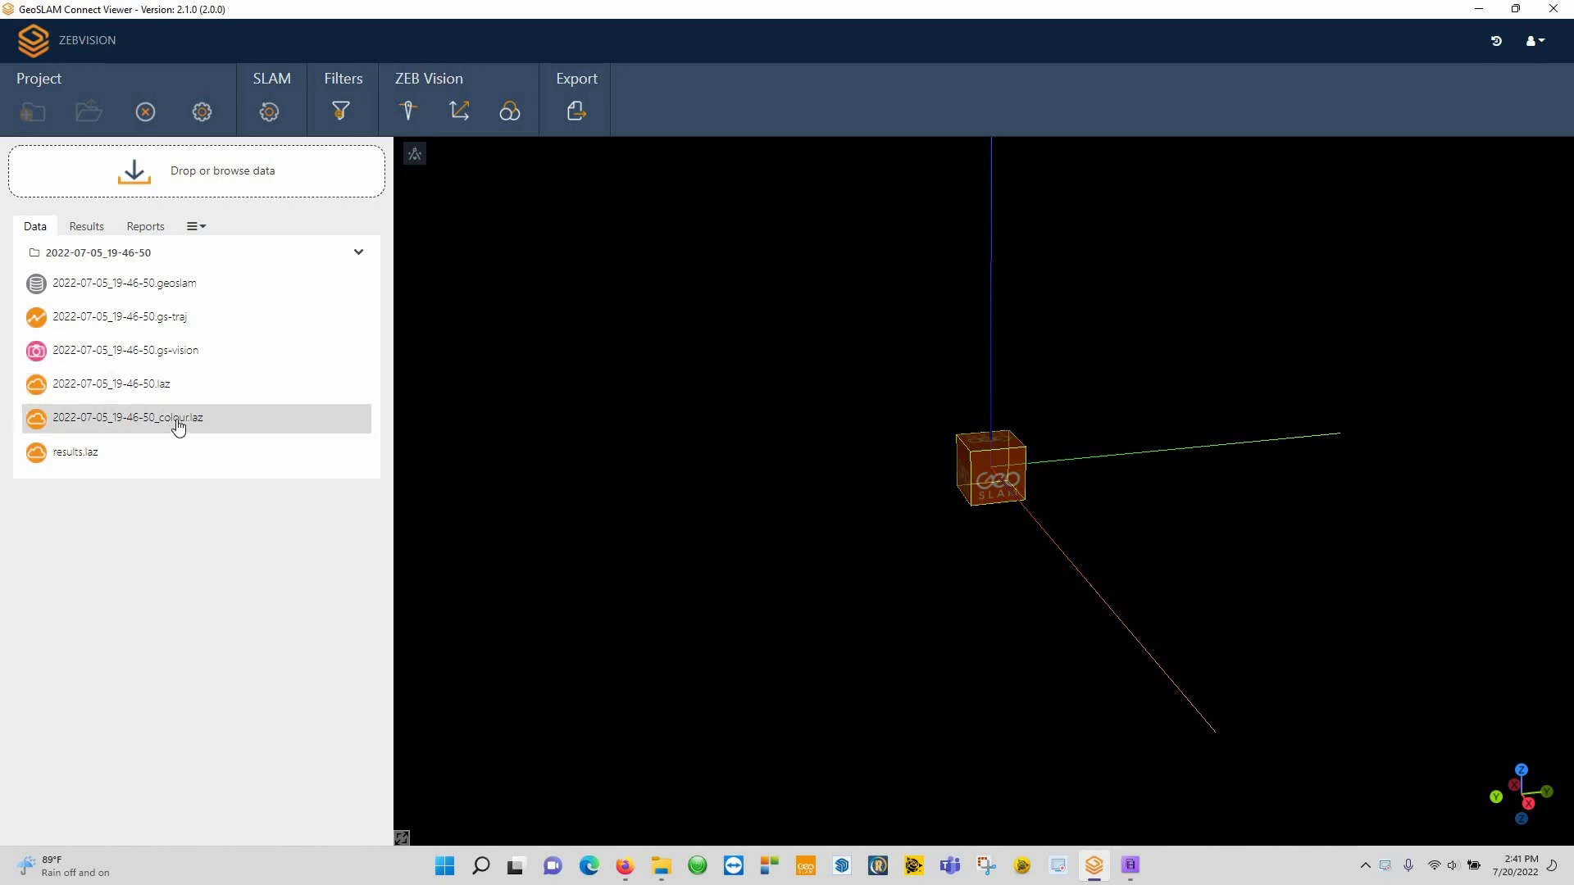
{"action": "left_click_drag", "start_coordinate": [178, 426], "coordinate": [653, 457]}
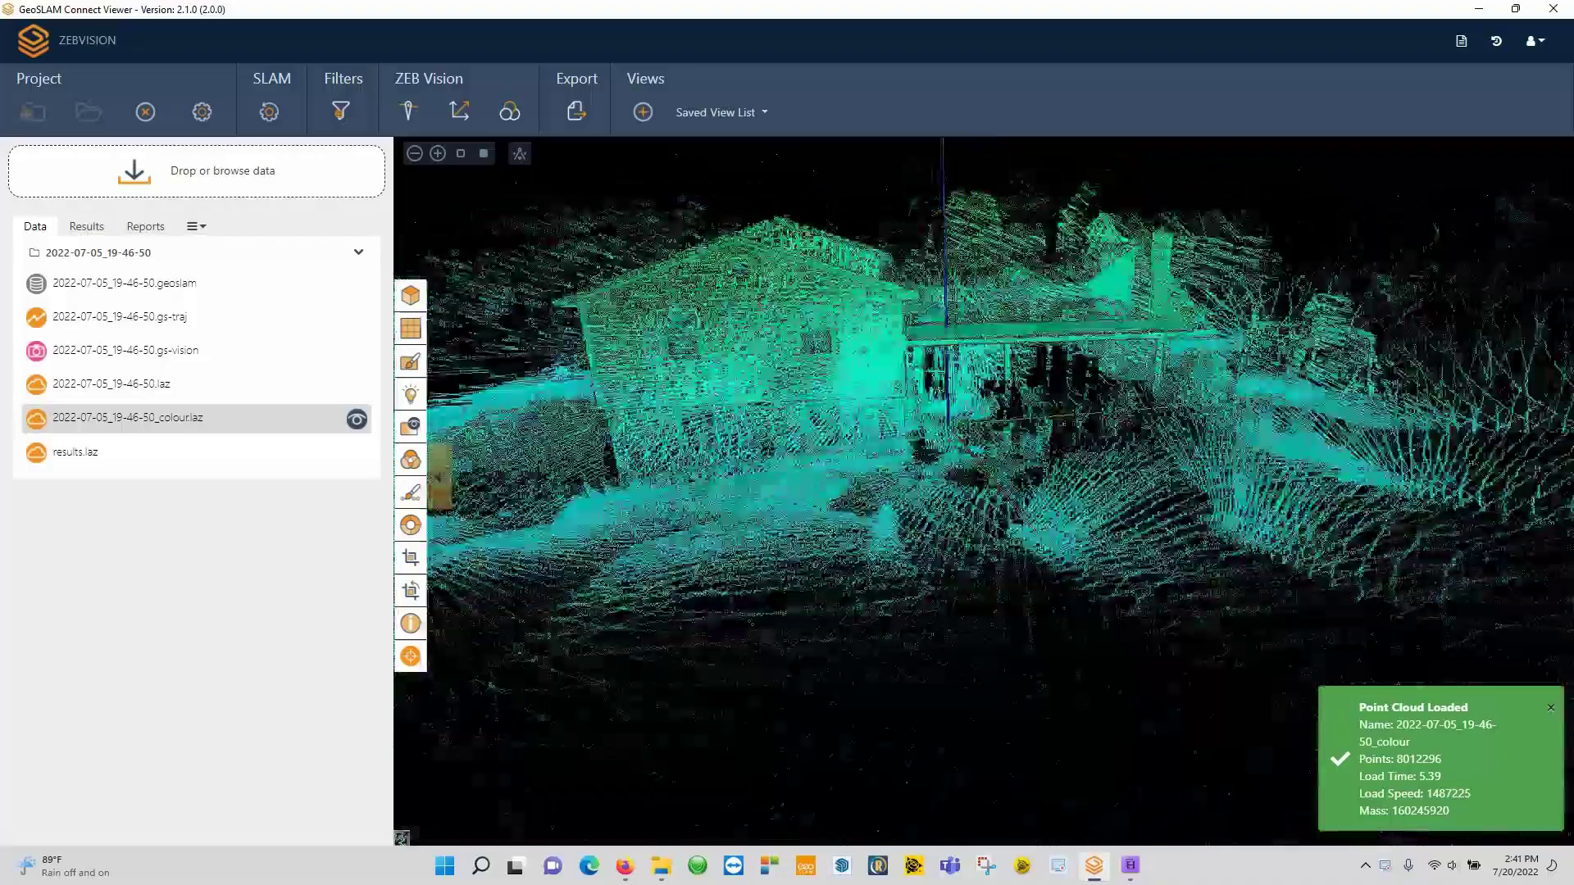
Set the loaded point cloud's colour mode to RGB.
{"action": "scroll", "coordinate": [912, 378], "scroll_direction": "down", "scroll_amount": 3}
{"action": "left_click_drag", "start_coordinate": [839, 373], "coordinate": [885, 377]}
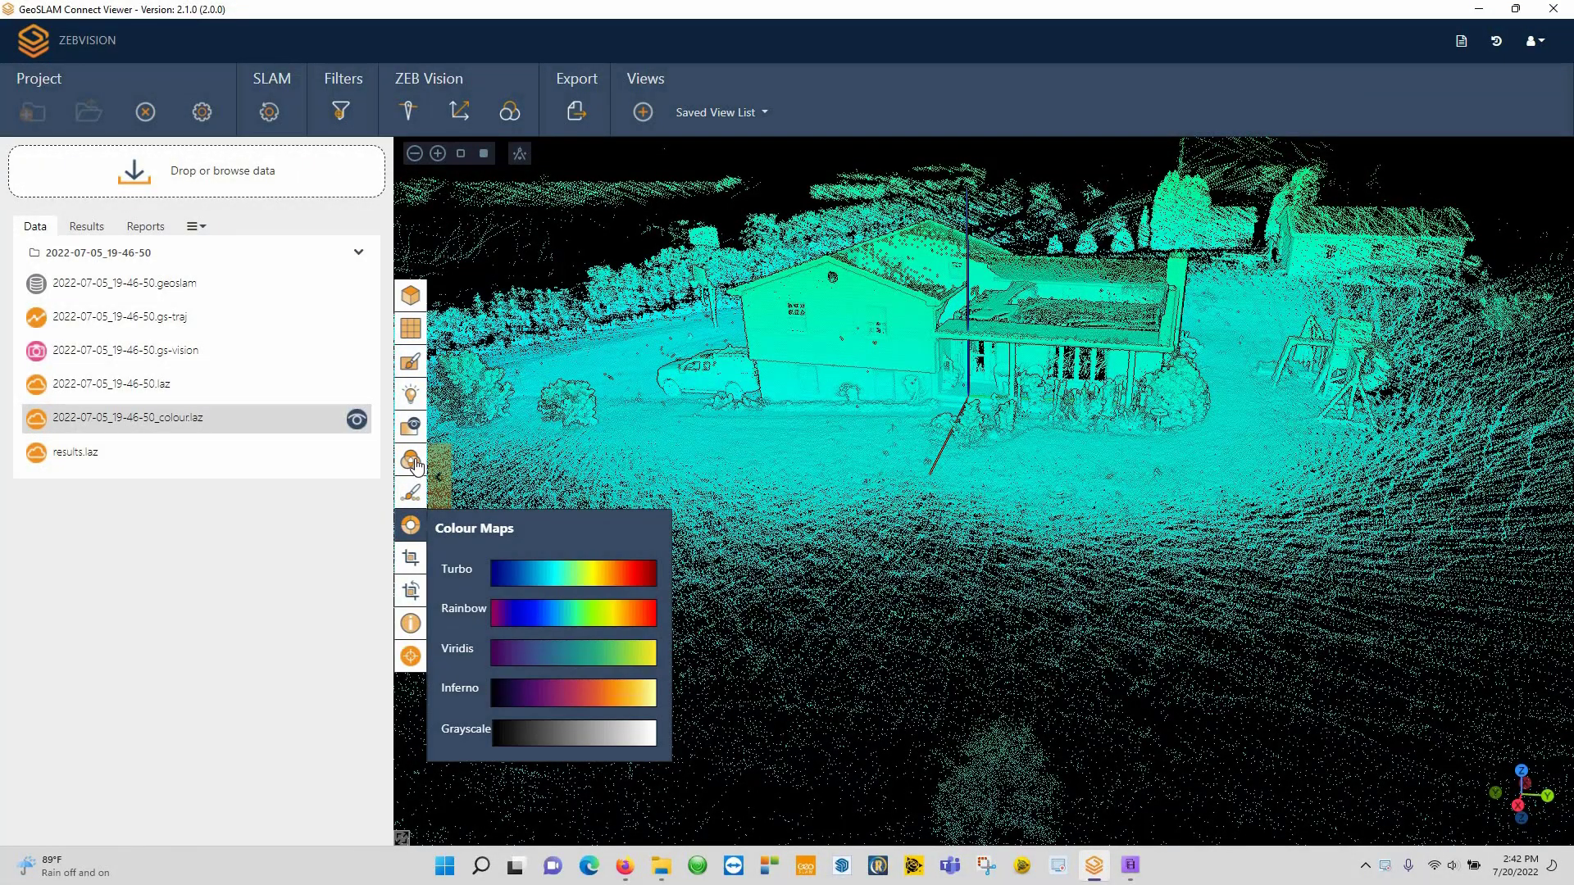
{"action": "mouse_move", "coordinate": [417, 466]}
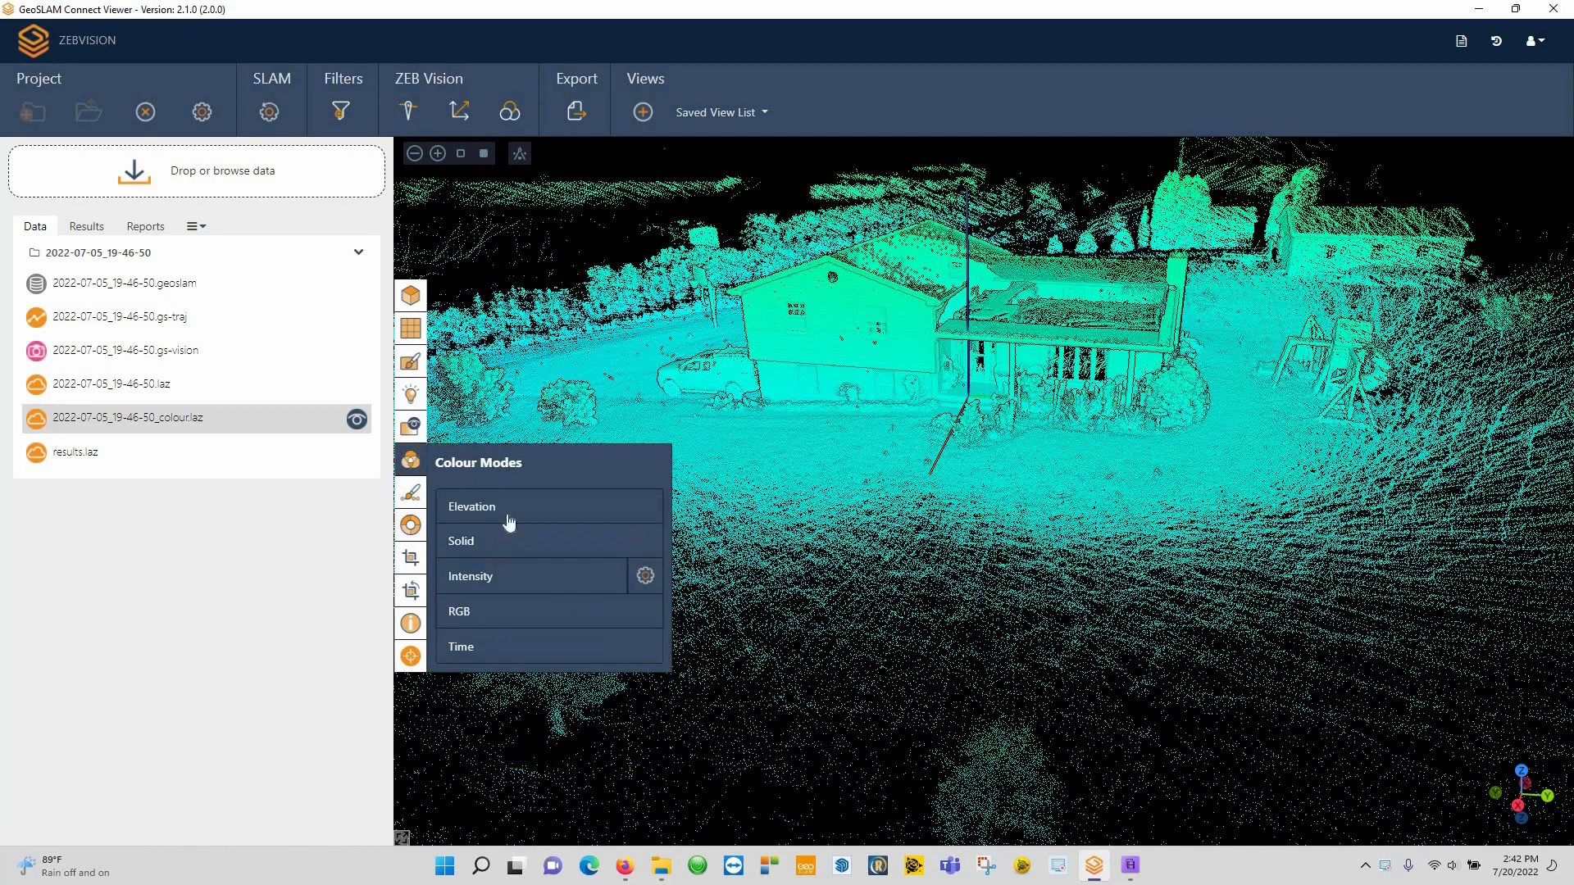
{"action": "left_click", "coordinate": [502, 616]}
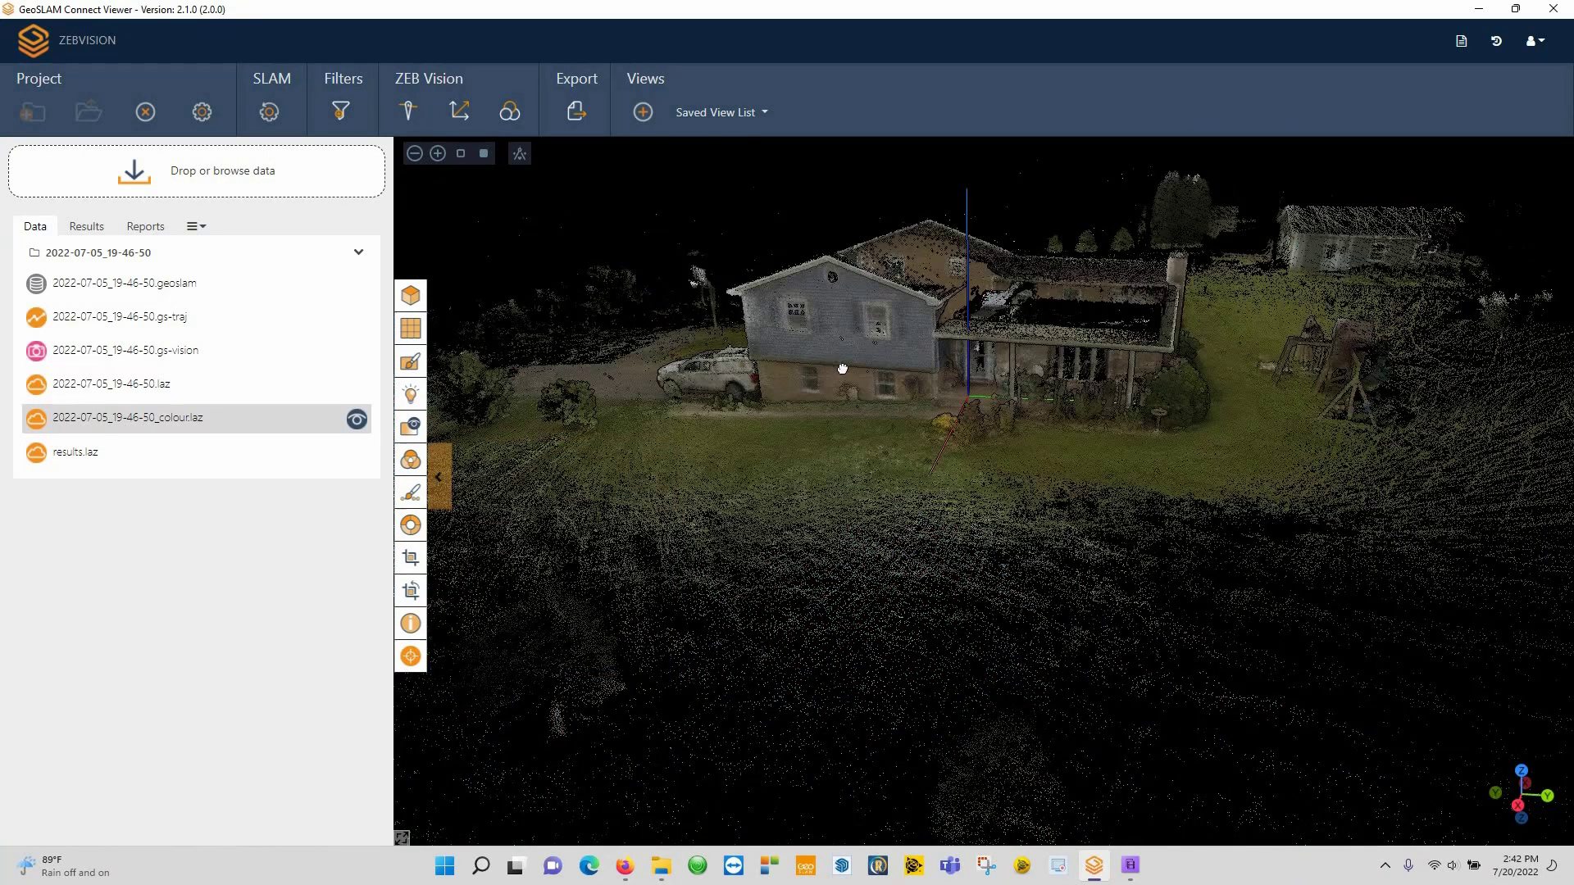
Load the 2022-07-05_19-46-50.gs-traj scan trajectory over the colourised point cloud.
{"action": "scroll", "coordinate": [843, 369], "scroll_direction": "up", "scroll_amount": 5}
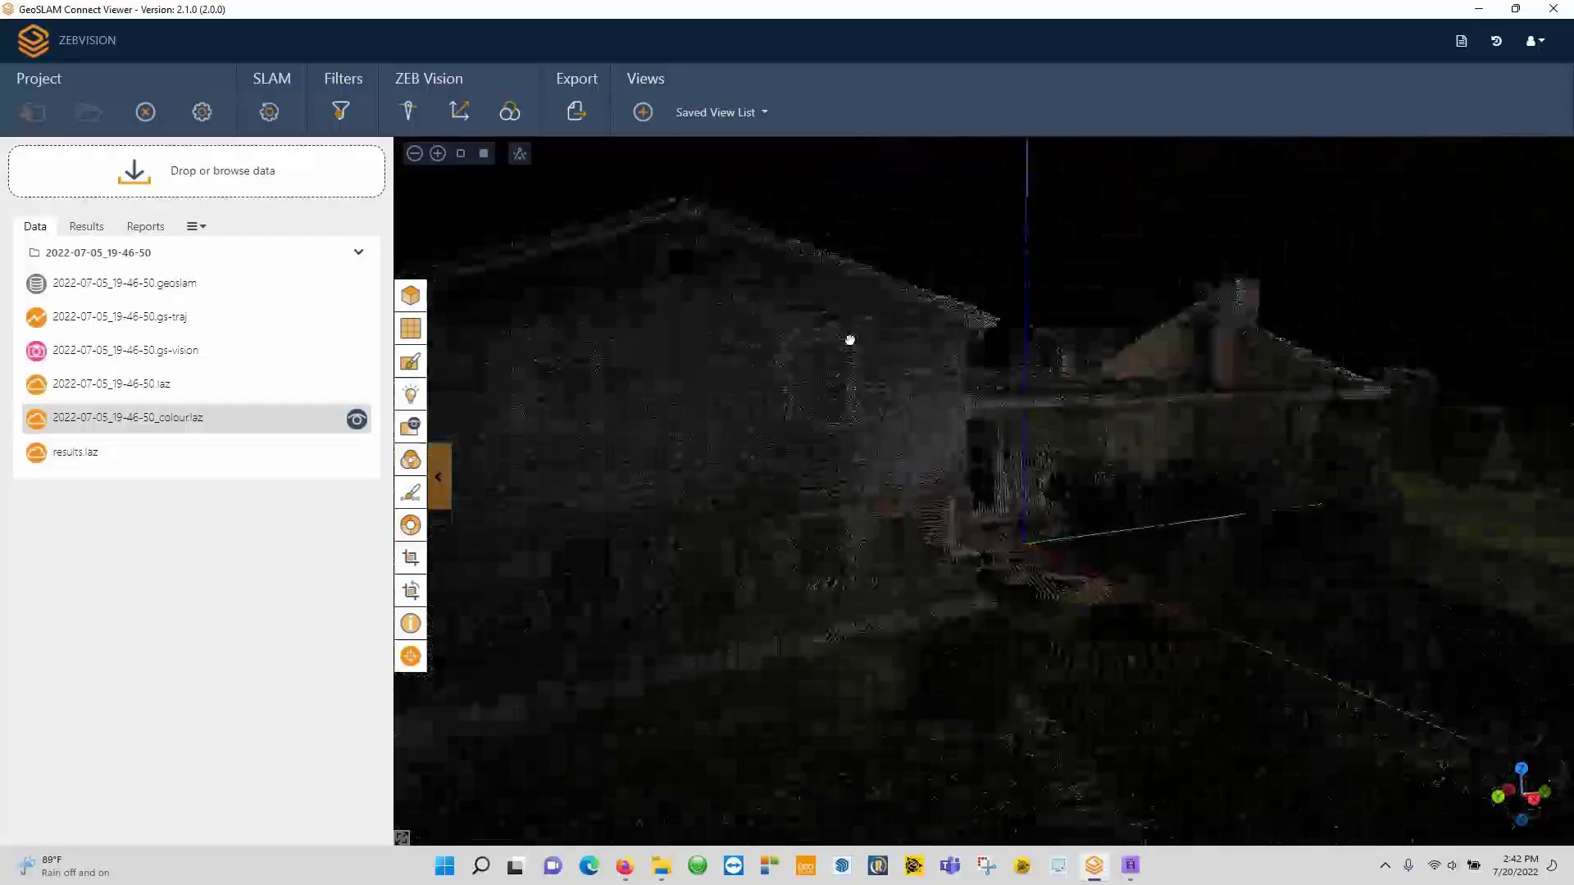
{"action": "left_click_drag", "start_coordinate": [849, 339], "coordinate": [791, 346]}
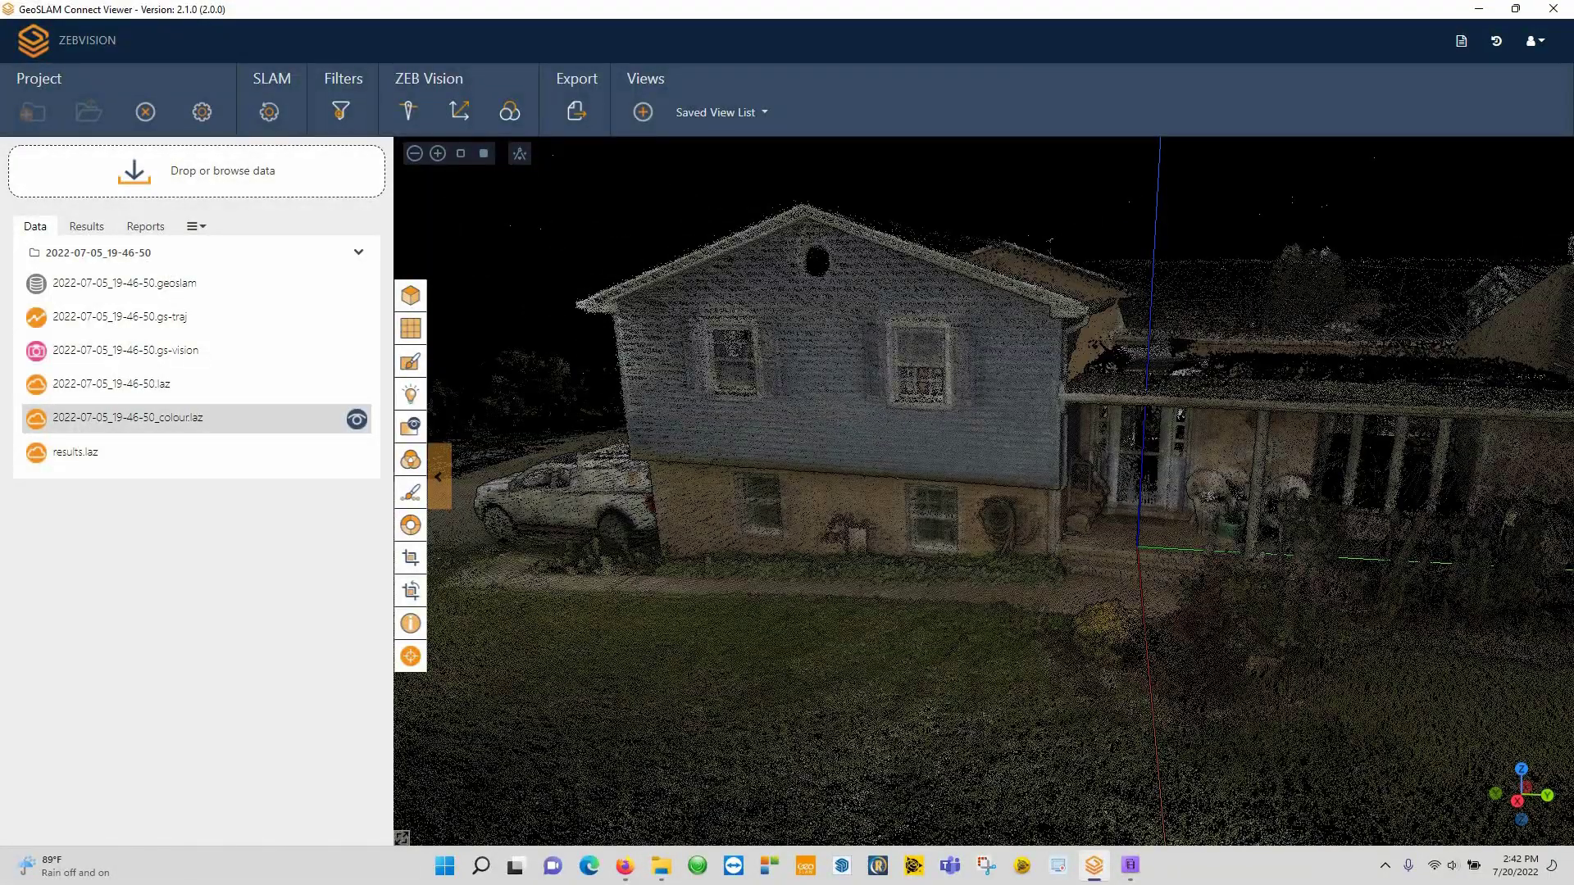
{"action": "left_click", "coordinate": [202, 324]}
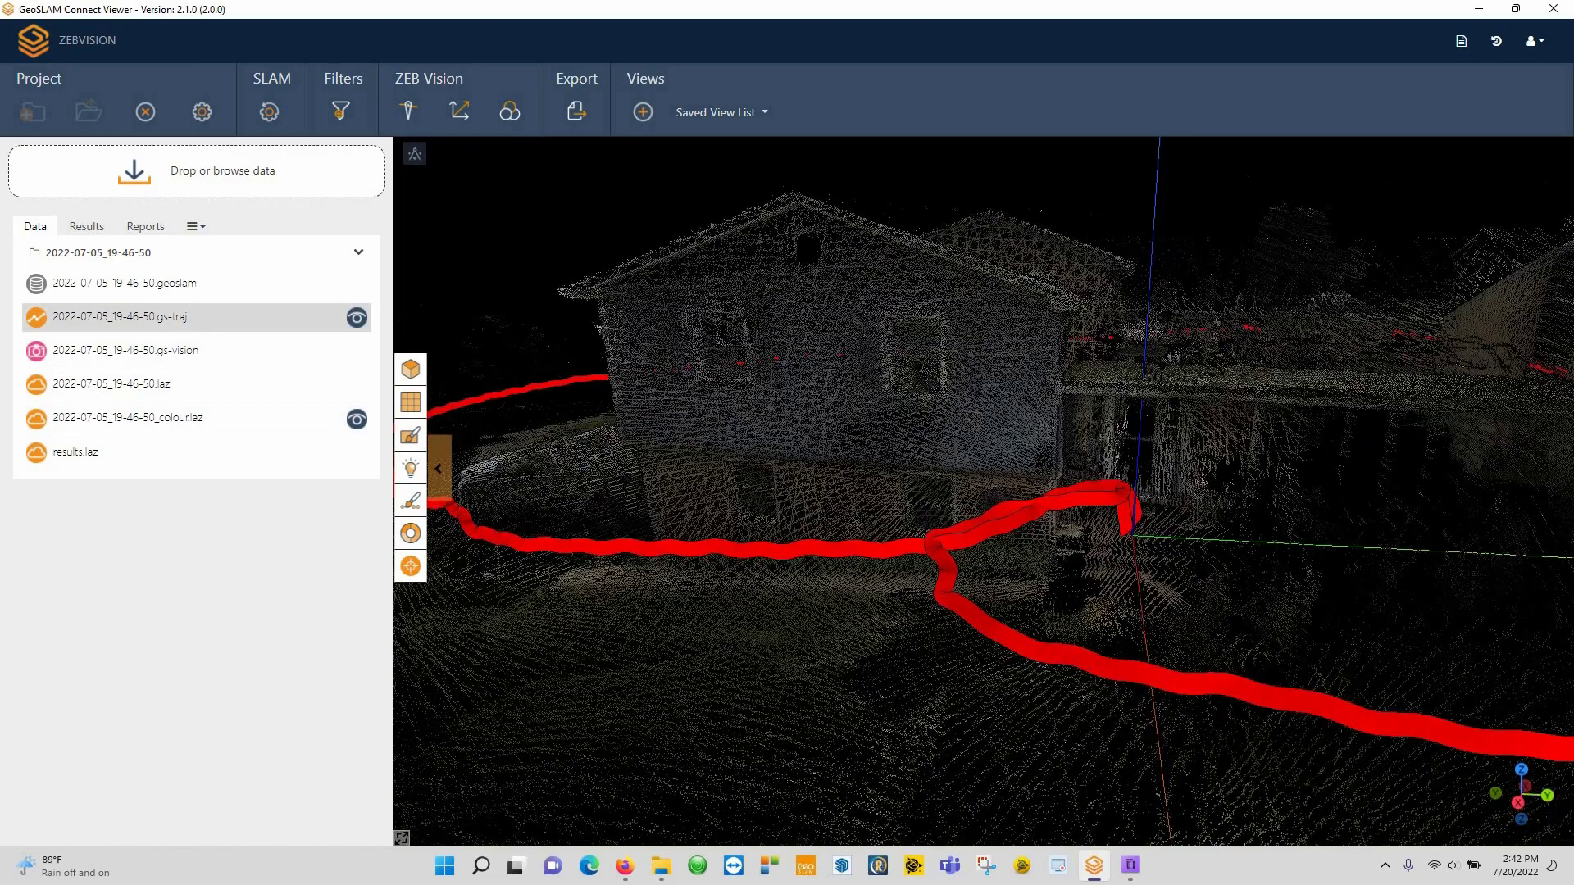
{"action": "left_click_drag", "start_coordinate": [980, 414], "coordinate": [1148, 447]}
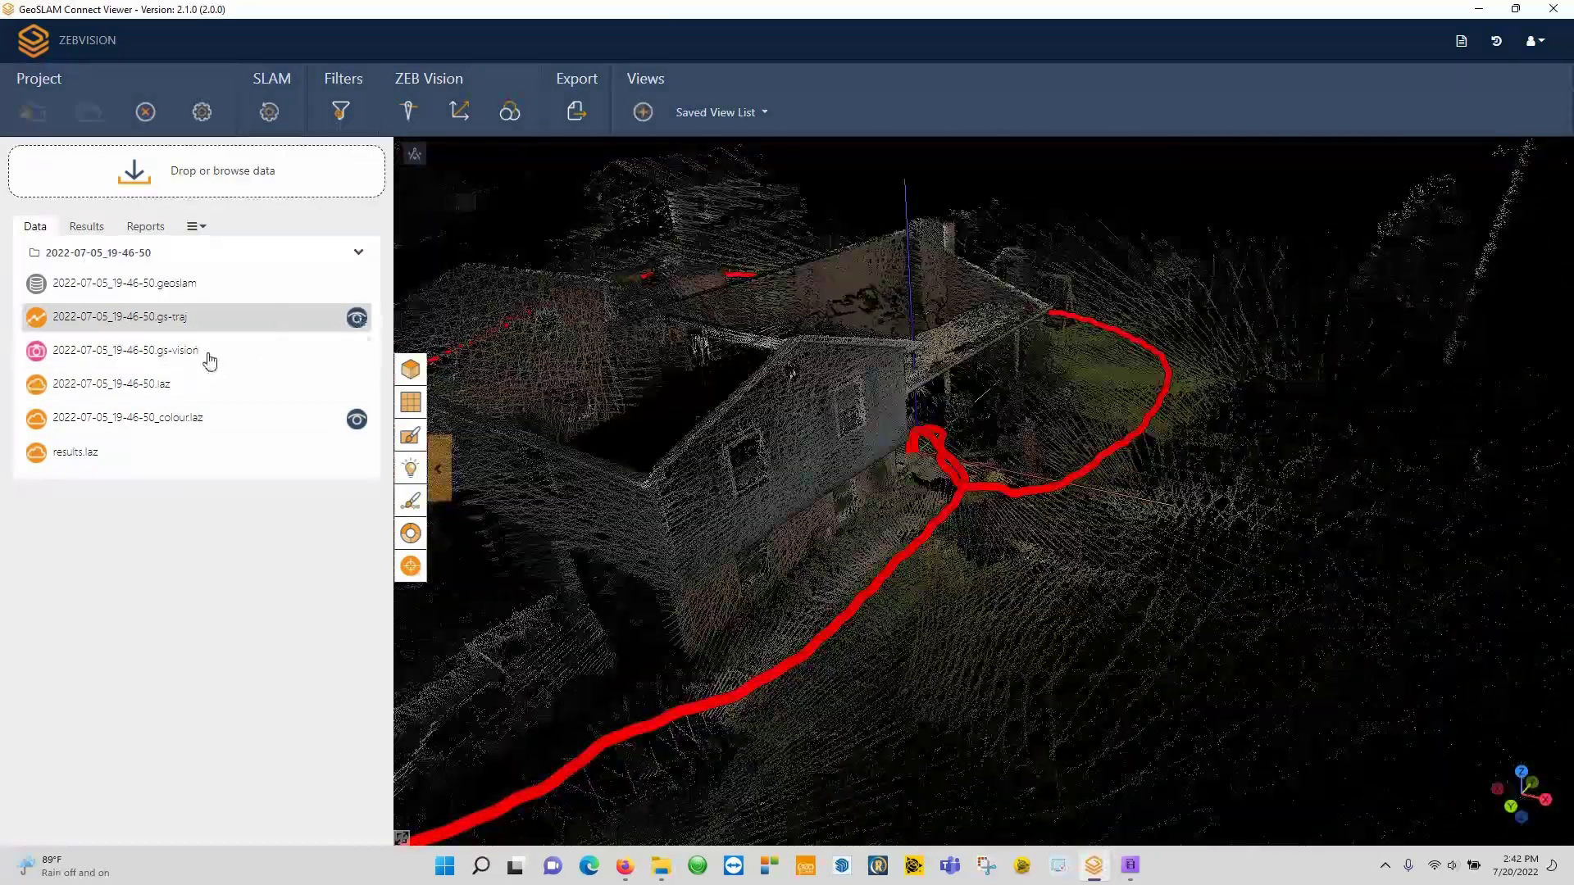
Load the 2022-07-05_19-46-50.gs-vision panorama positions into the 3D view and hide the trajectory.
{"action": "left_click", "coordinate": [209, 359]}
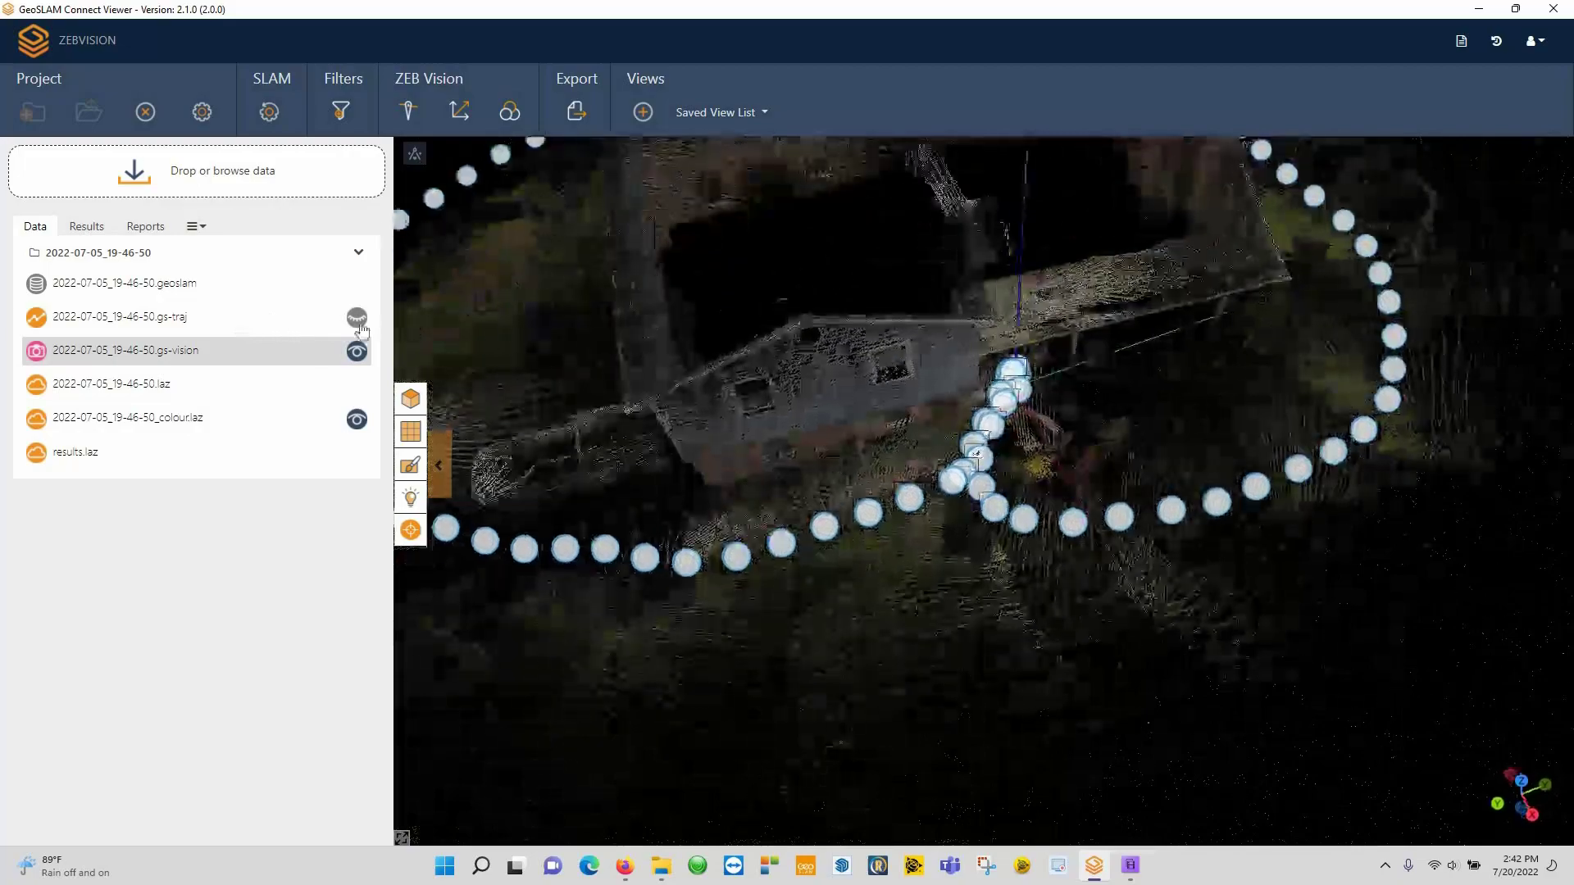
{"action": "left_click", "coordinate": [358, 322]}
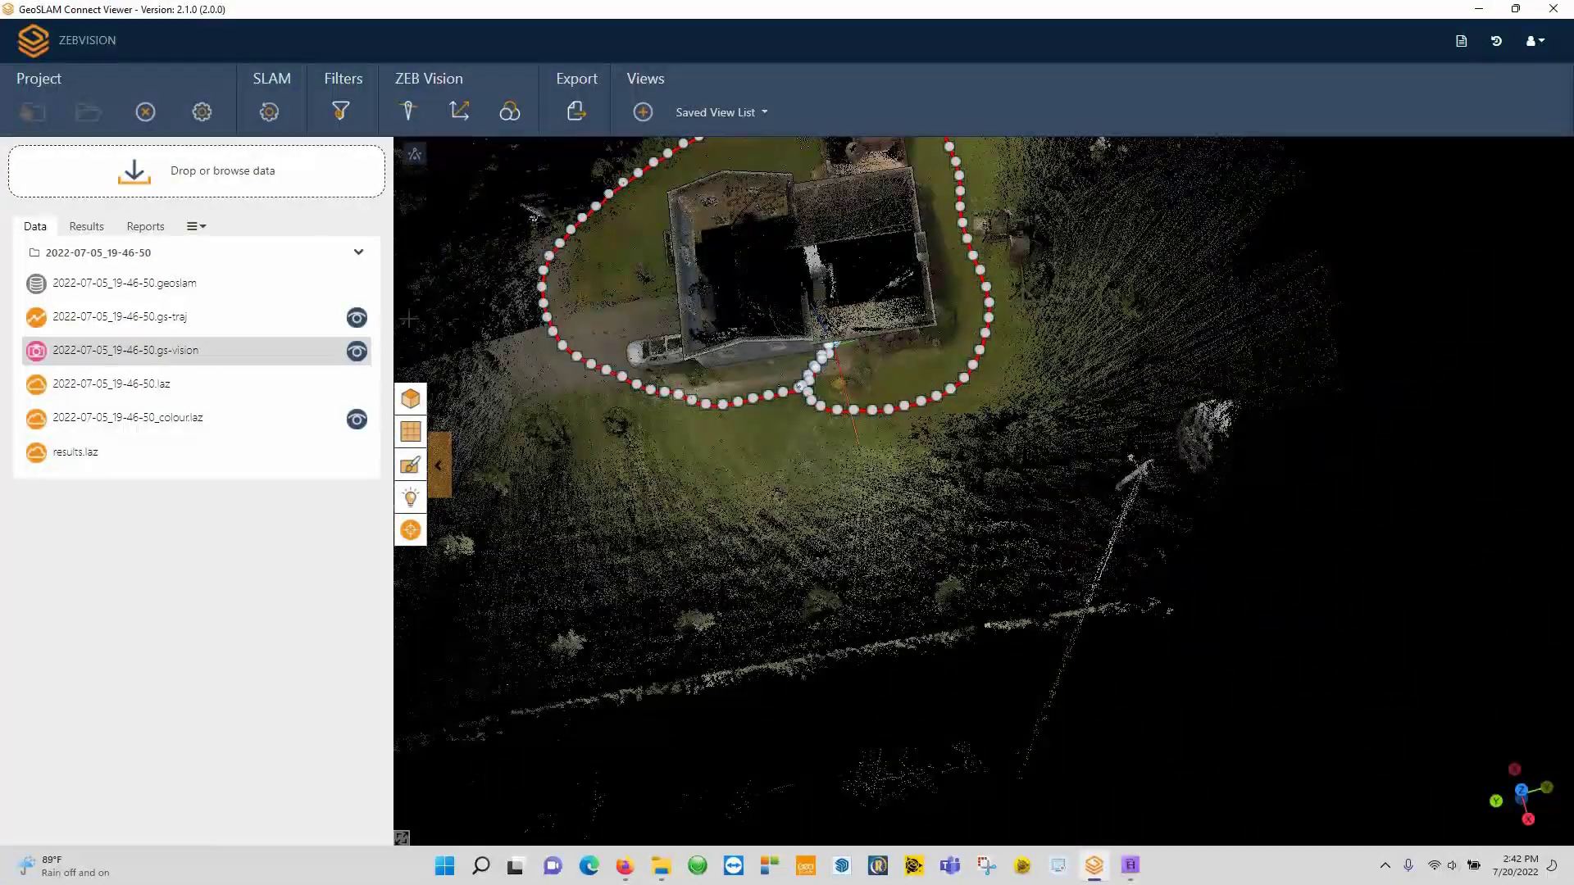
{"action": "left_click", "coordinate": [358, 323]}
Open the panoramic image at a position beside the driveway and move through neighbouring panoramas to the brick rear of the house.
{"action": "left_click_drag", "start_coordinate": [808, 410], "coordinate": [751, 328]}
{"action": "scroll", "coordinate": [828, 327], "scroll_direction": "up", "scroll_amount": 3}
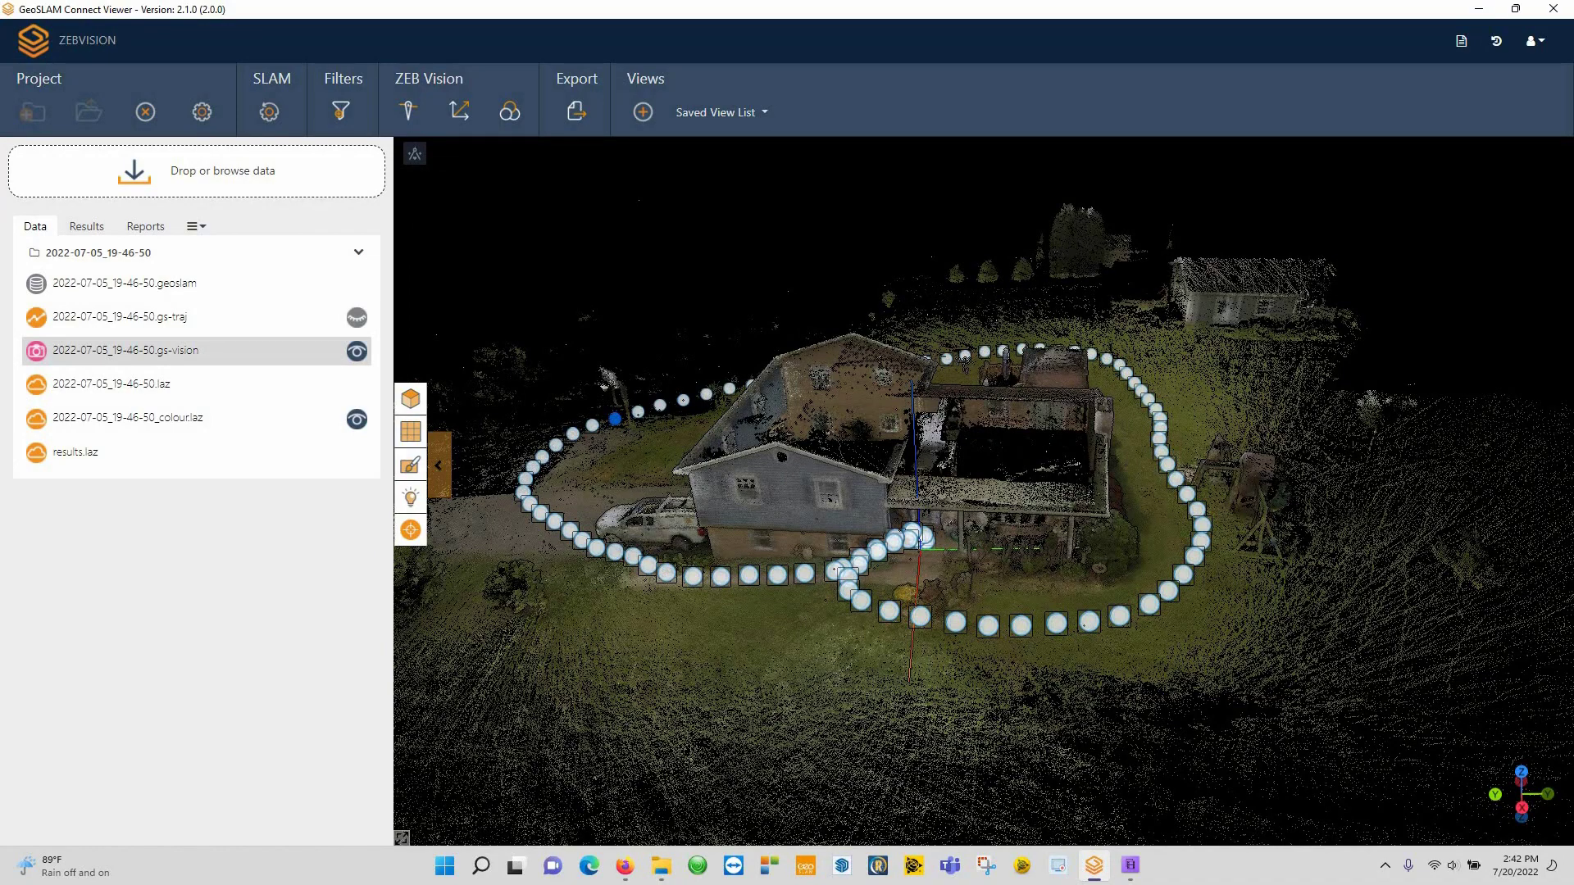
{"action": "left_click", "coordinate": [615, 419]}
{"action": "left_click_drag", "start_coordinate": [790, 365], "coordinate": [673, 359]}
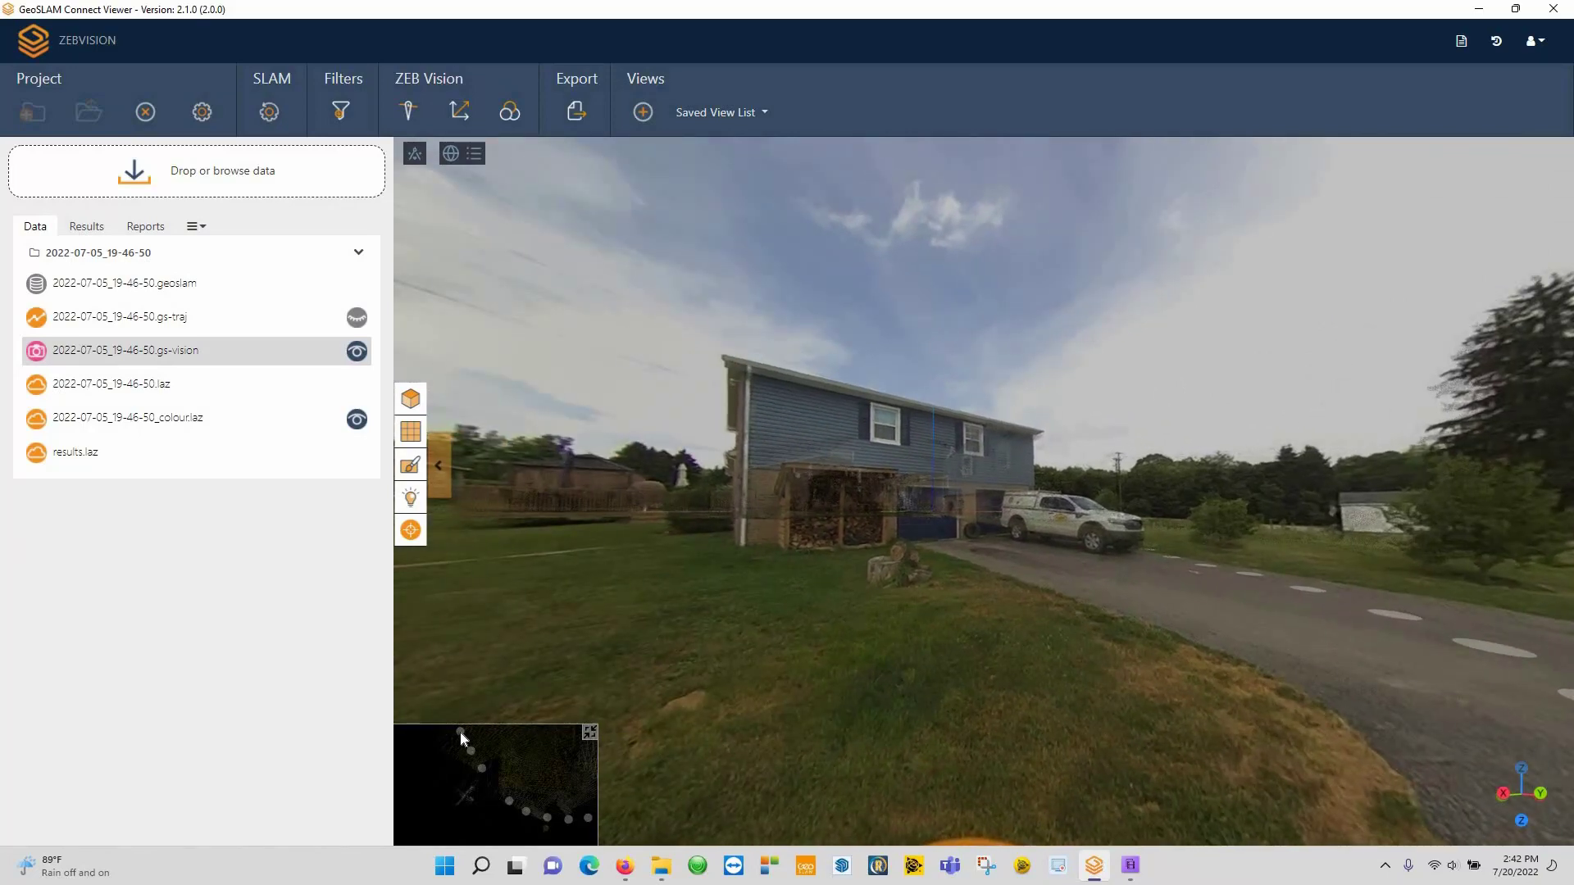
{"action": "mouse_move", "coordinate": [827, 571]}
{"action": "left_mouse_down"}
{"action": "mouse_move", "coordinate": [549, 569]}
{"action": "mouse_move", "coordinate": [828, 569]}
{"action": "left_mouse_up"}
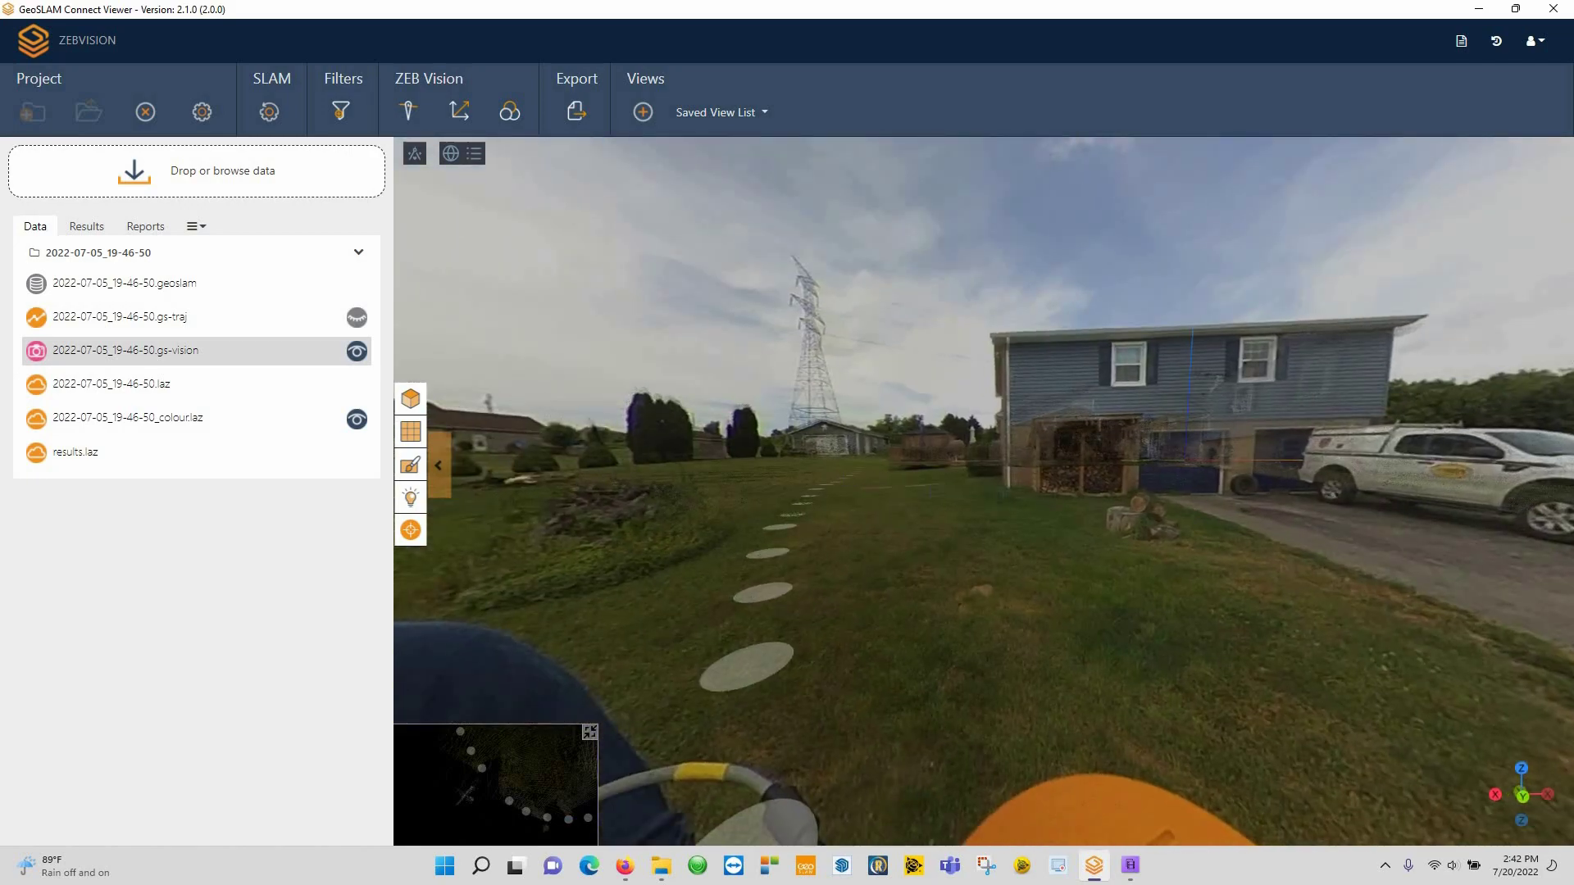
{"action": "left_click", "coordinate": [793, 515]}
{"action": "left_click_drag", "start_coordinate": [1241, 474], "coordinate": [828, 480]}
{"action": "left_click", "coordinate": [1339, 455]}
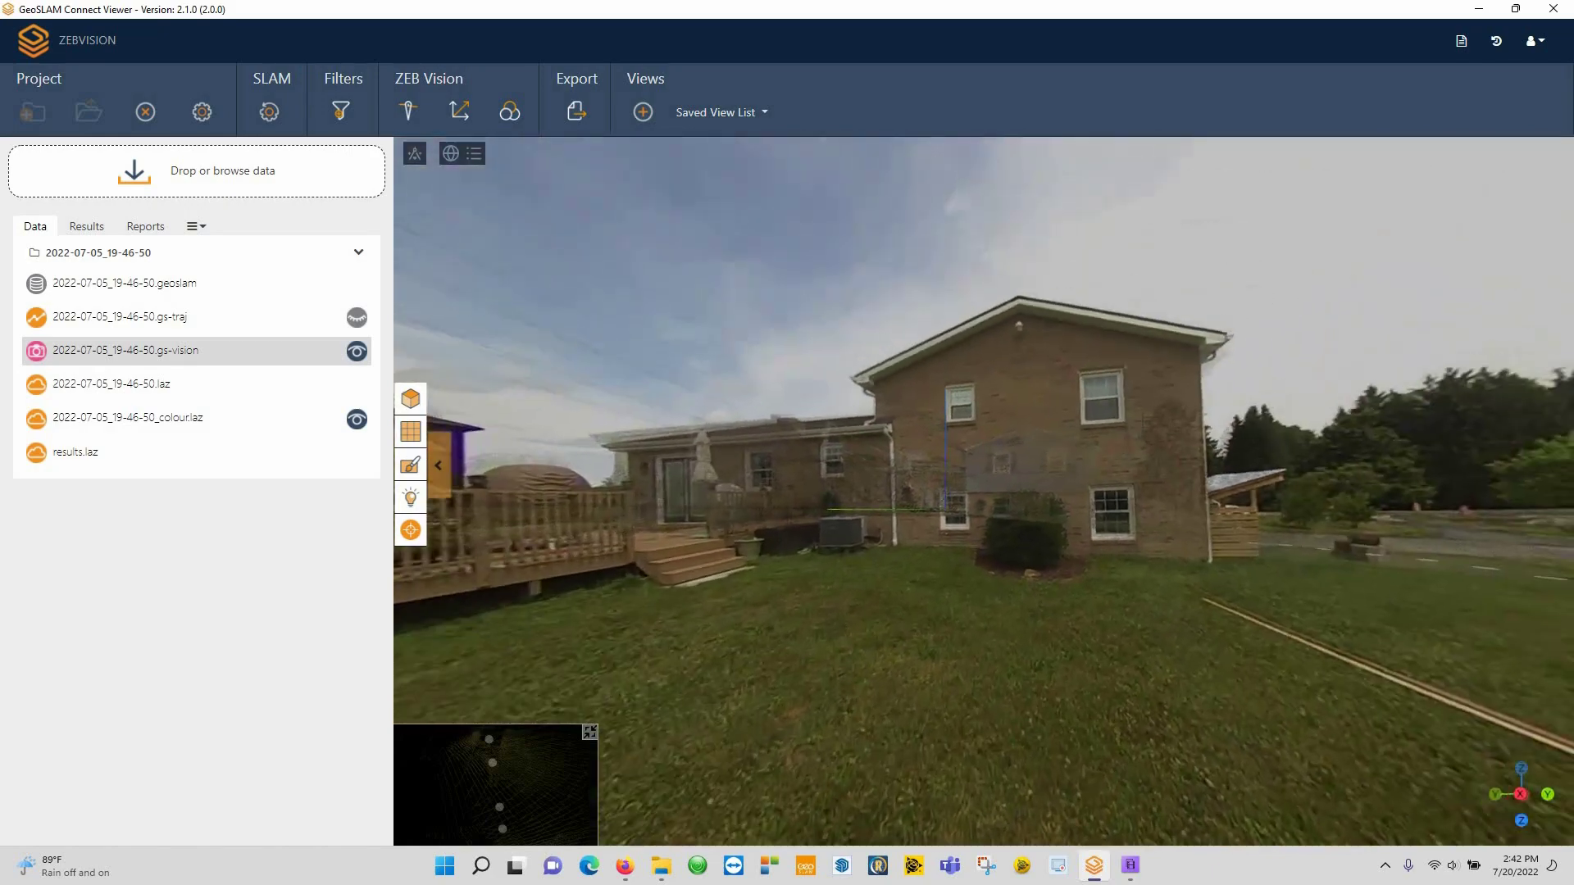
Activate point selection in the panorama, pick a corner of the upper brick-wall window, and delete all stored point selections.
{"action": "left_click", "coordinate": [425, 543]}
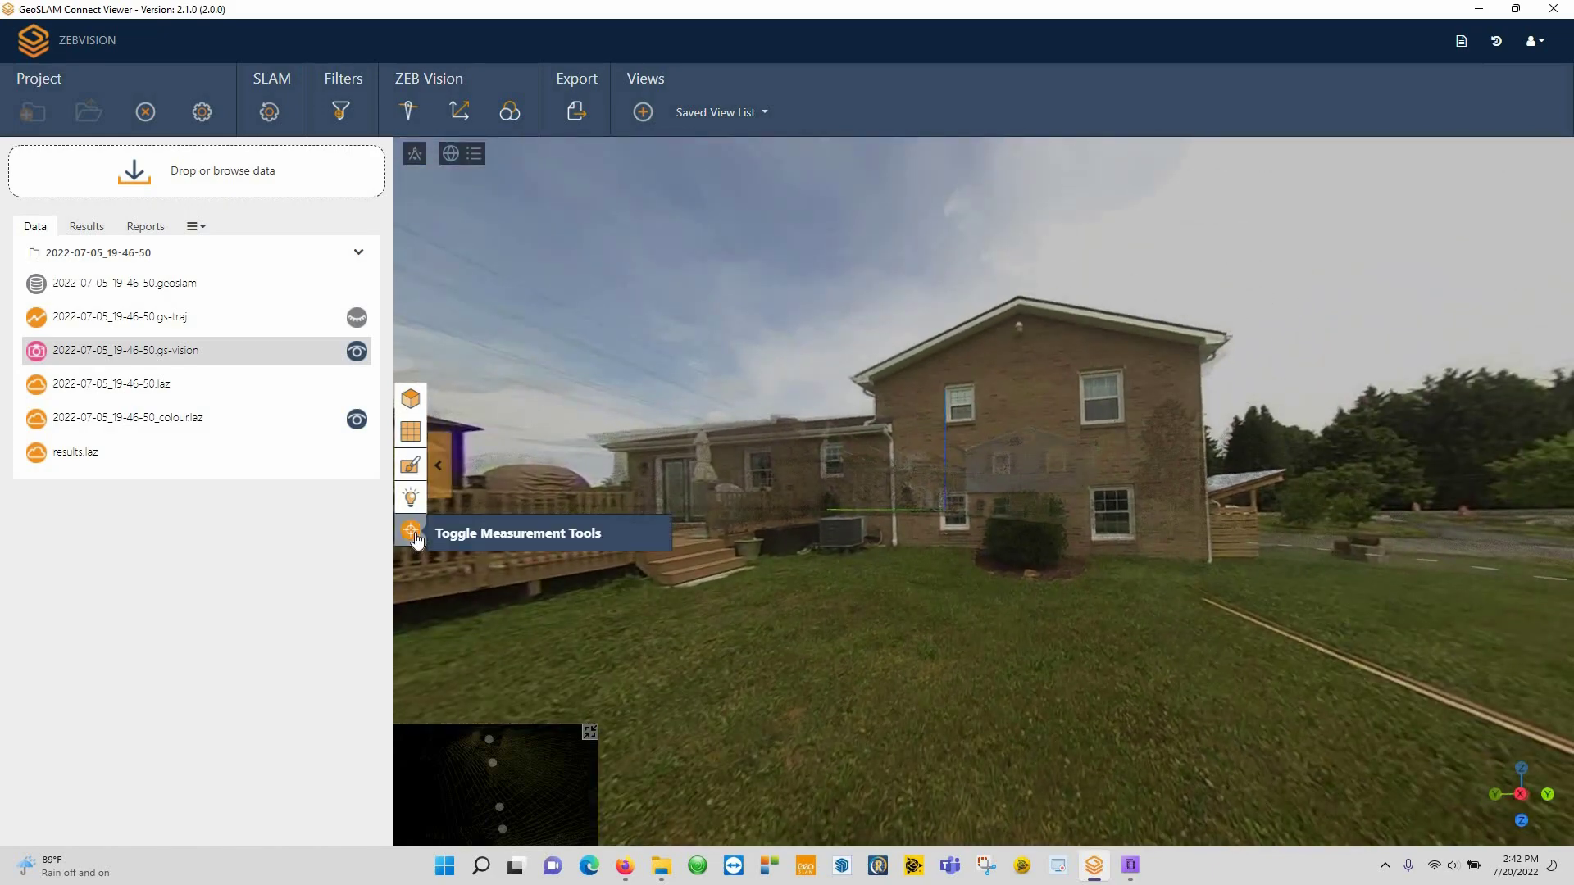
{"action": "left_click", "coordinate": [415, 154]}
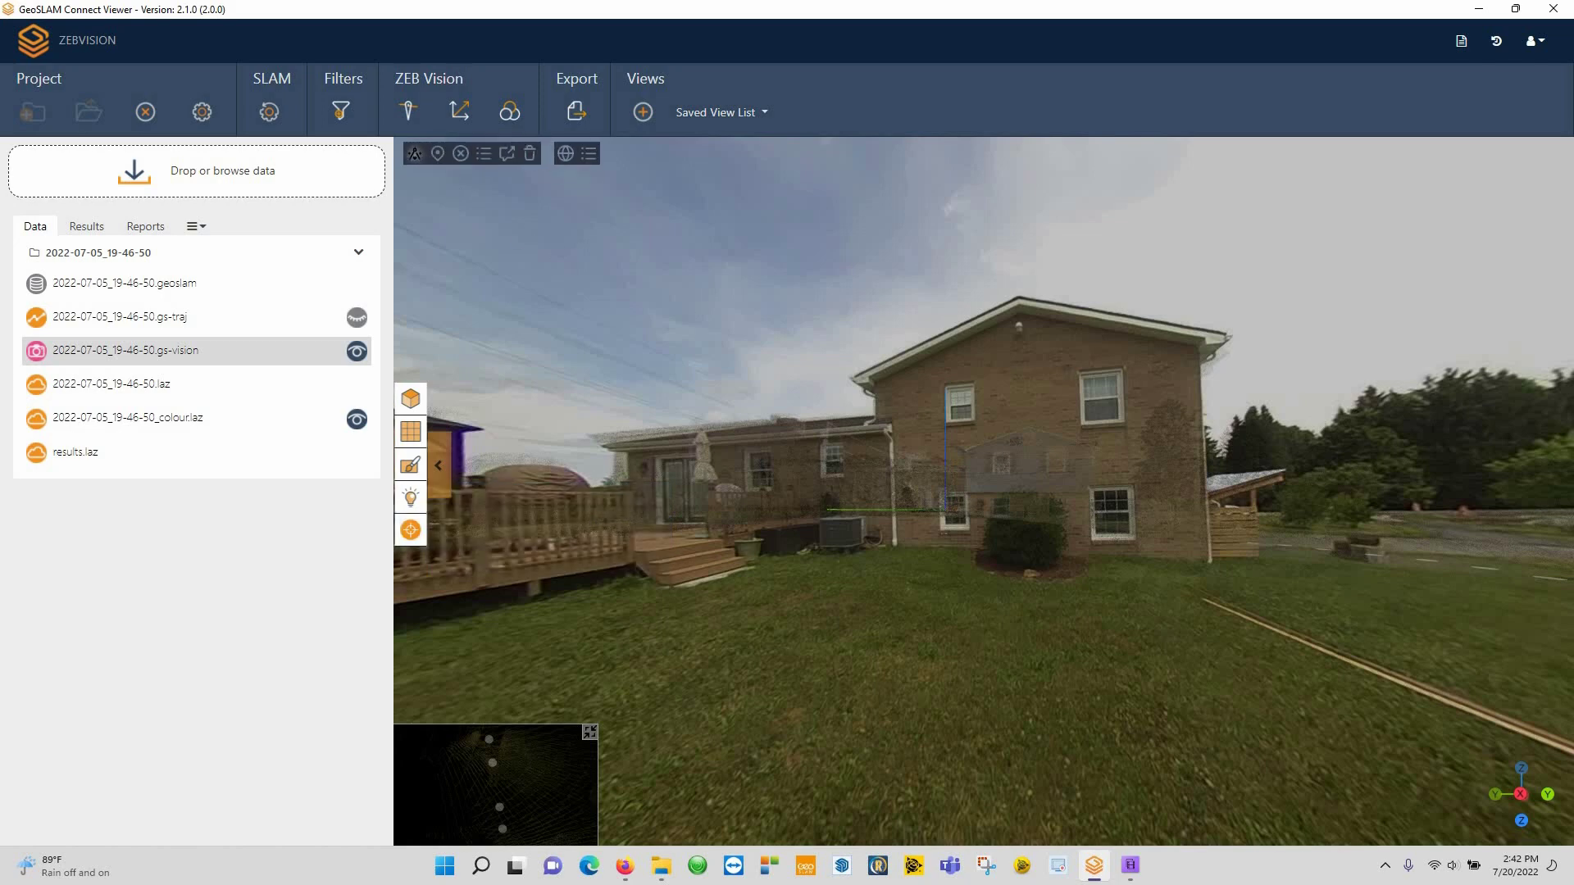
{"action": "scroll", "coordinate": [1130, 322], "scroll_direction": "up", "scroll_amount": 3}
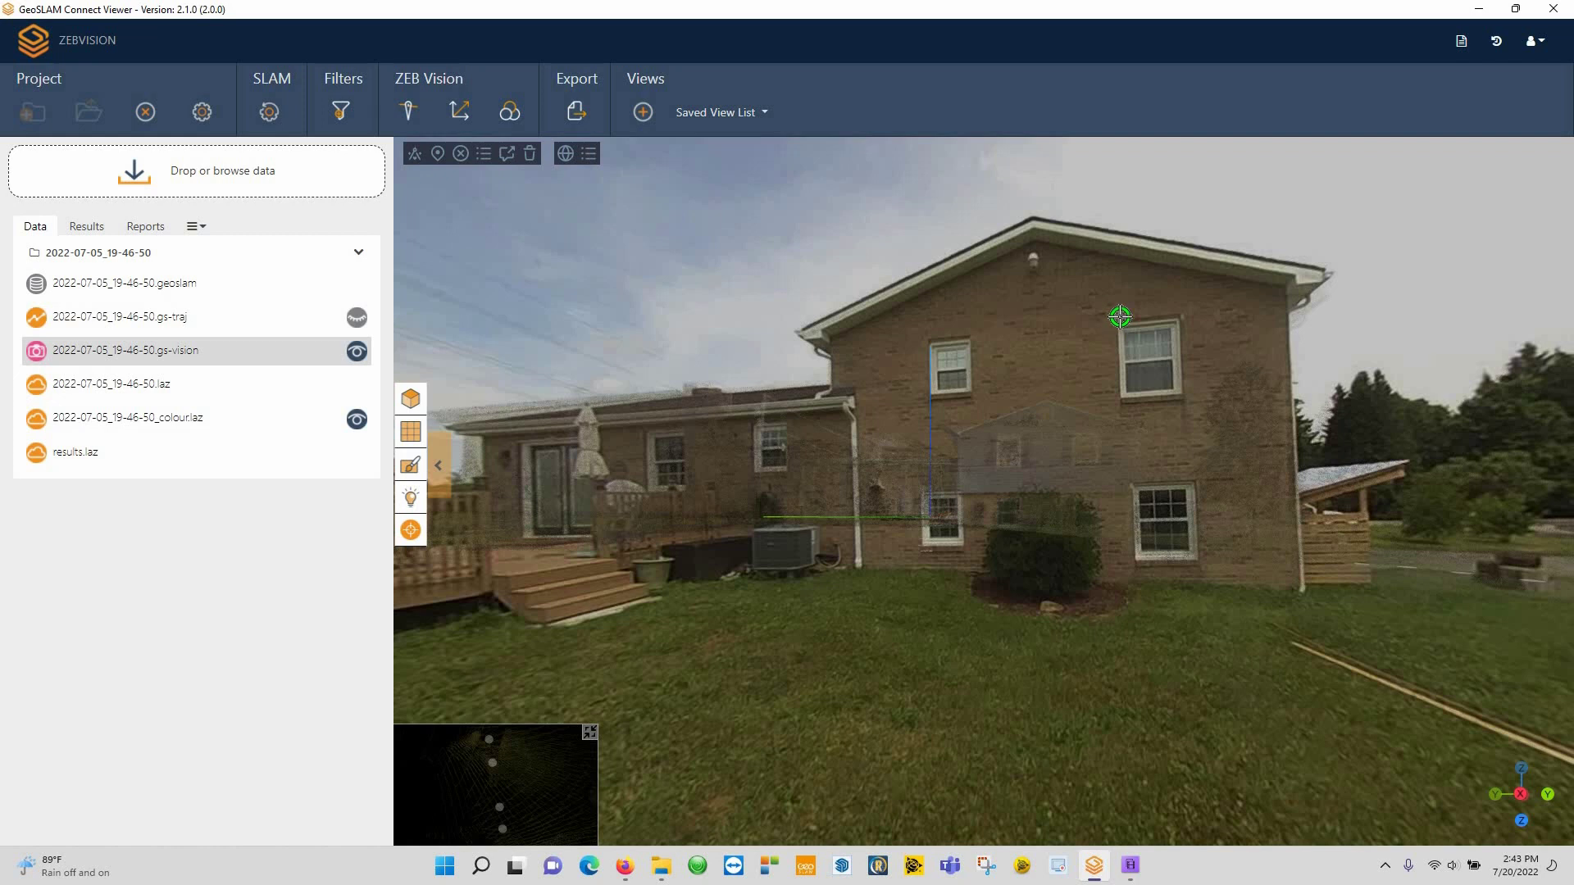
{"action": "left_click", "coordinate": [1179, 317]}
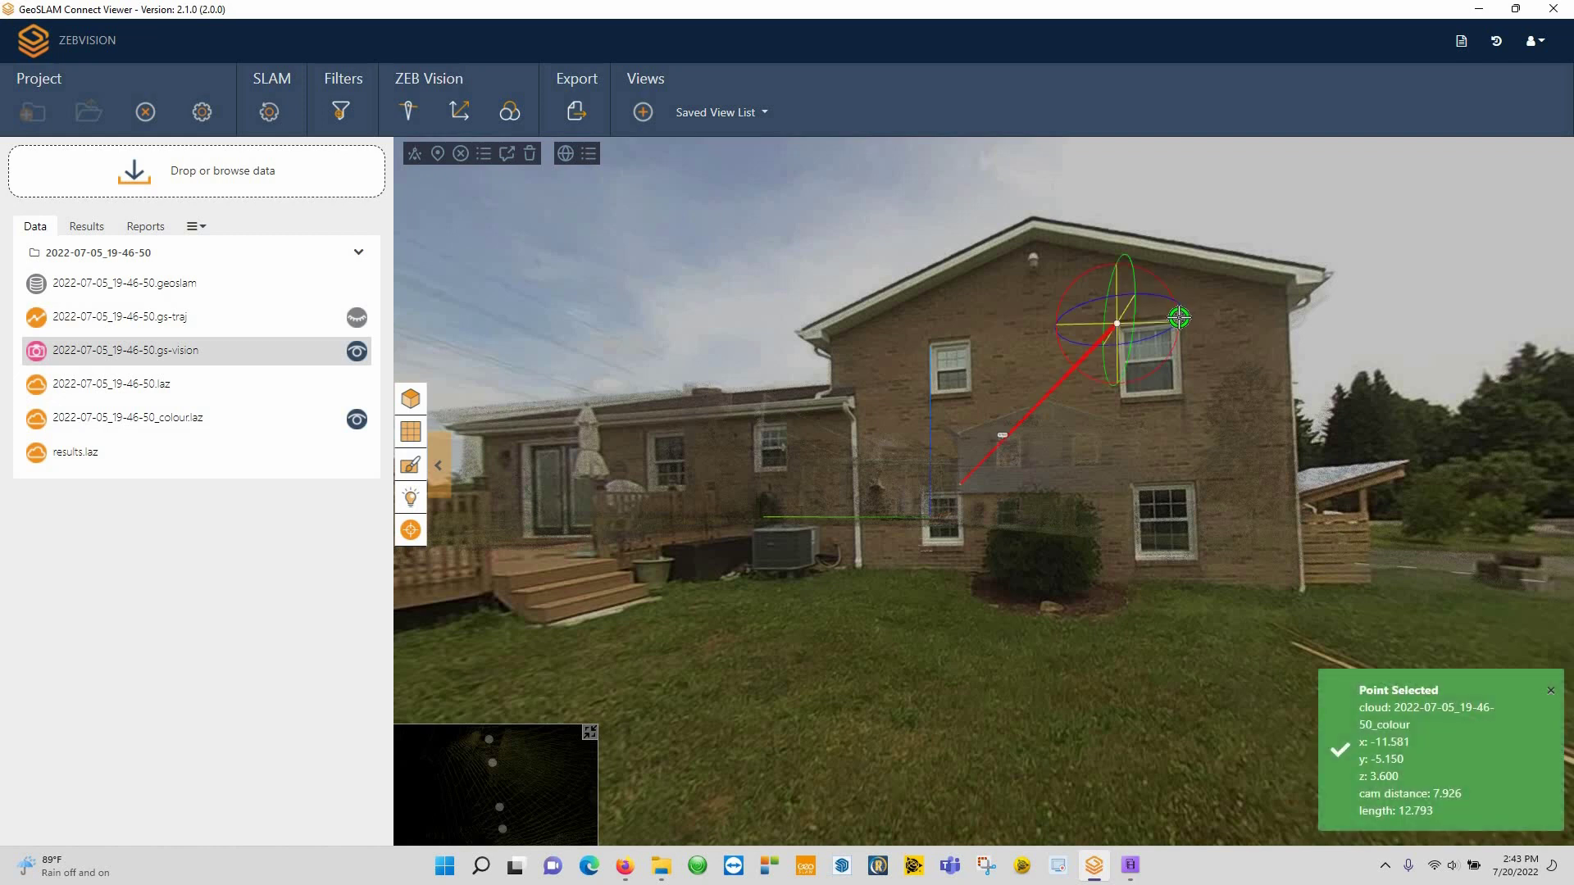
{"action": "left_click", "coordinate": [484, 154]}
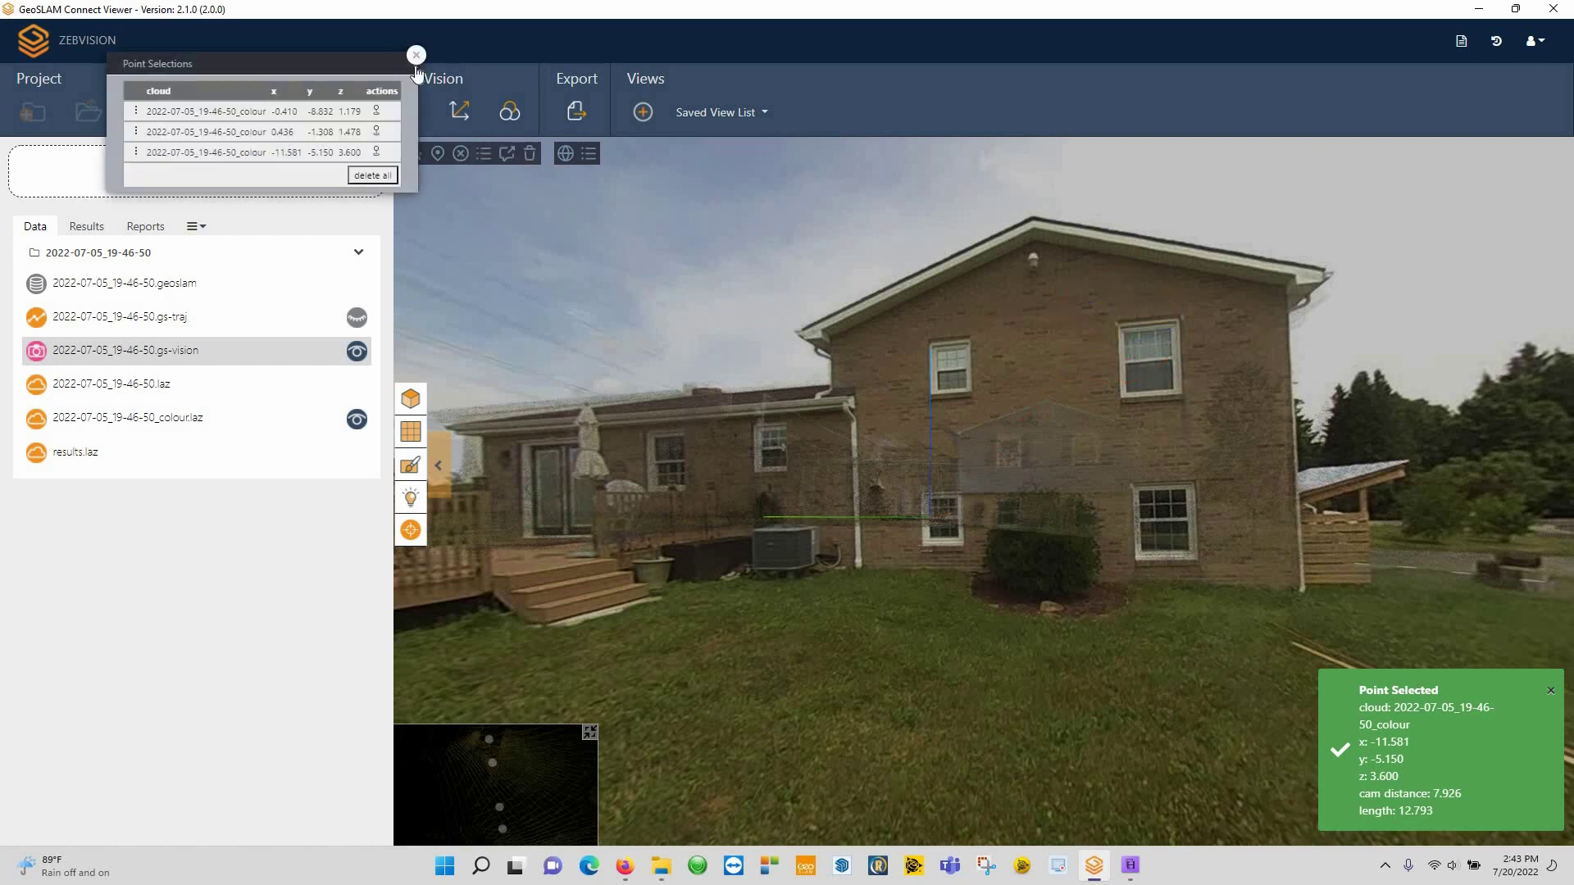
{"action": "left_click", "coordinate": [415, 58]}
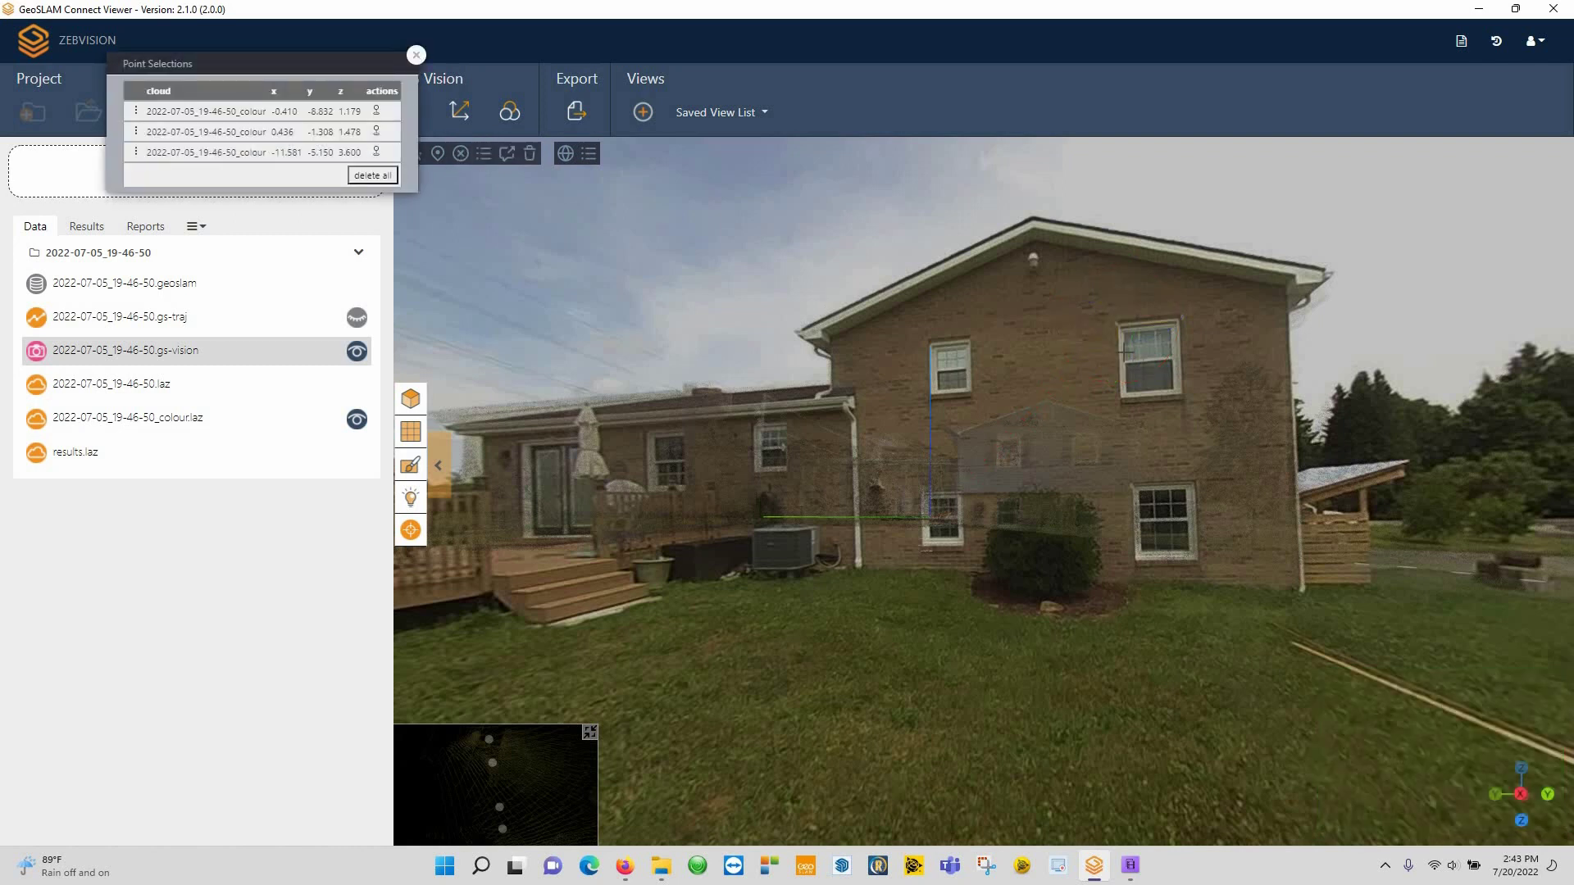
Measure the width of the upper window nearest the shed by picking its two top corners, and inspect the measurement up close.
{"action": "left_click", "coordinate": [1174, 316]}
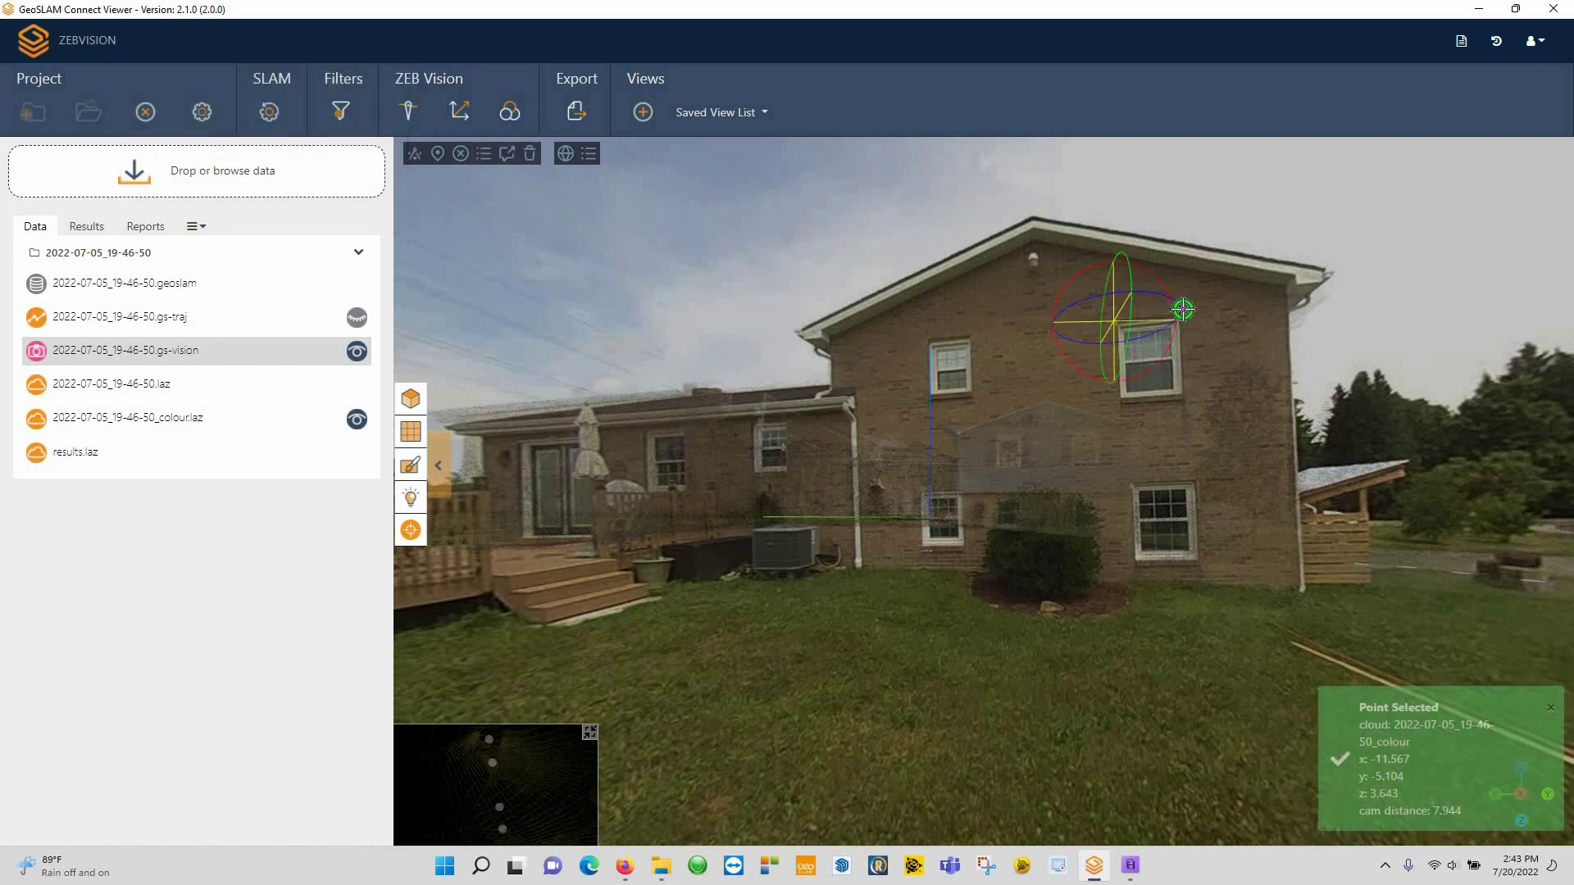
{"action": "left_click", "coordinate": [1264, 243]}
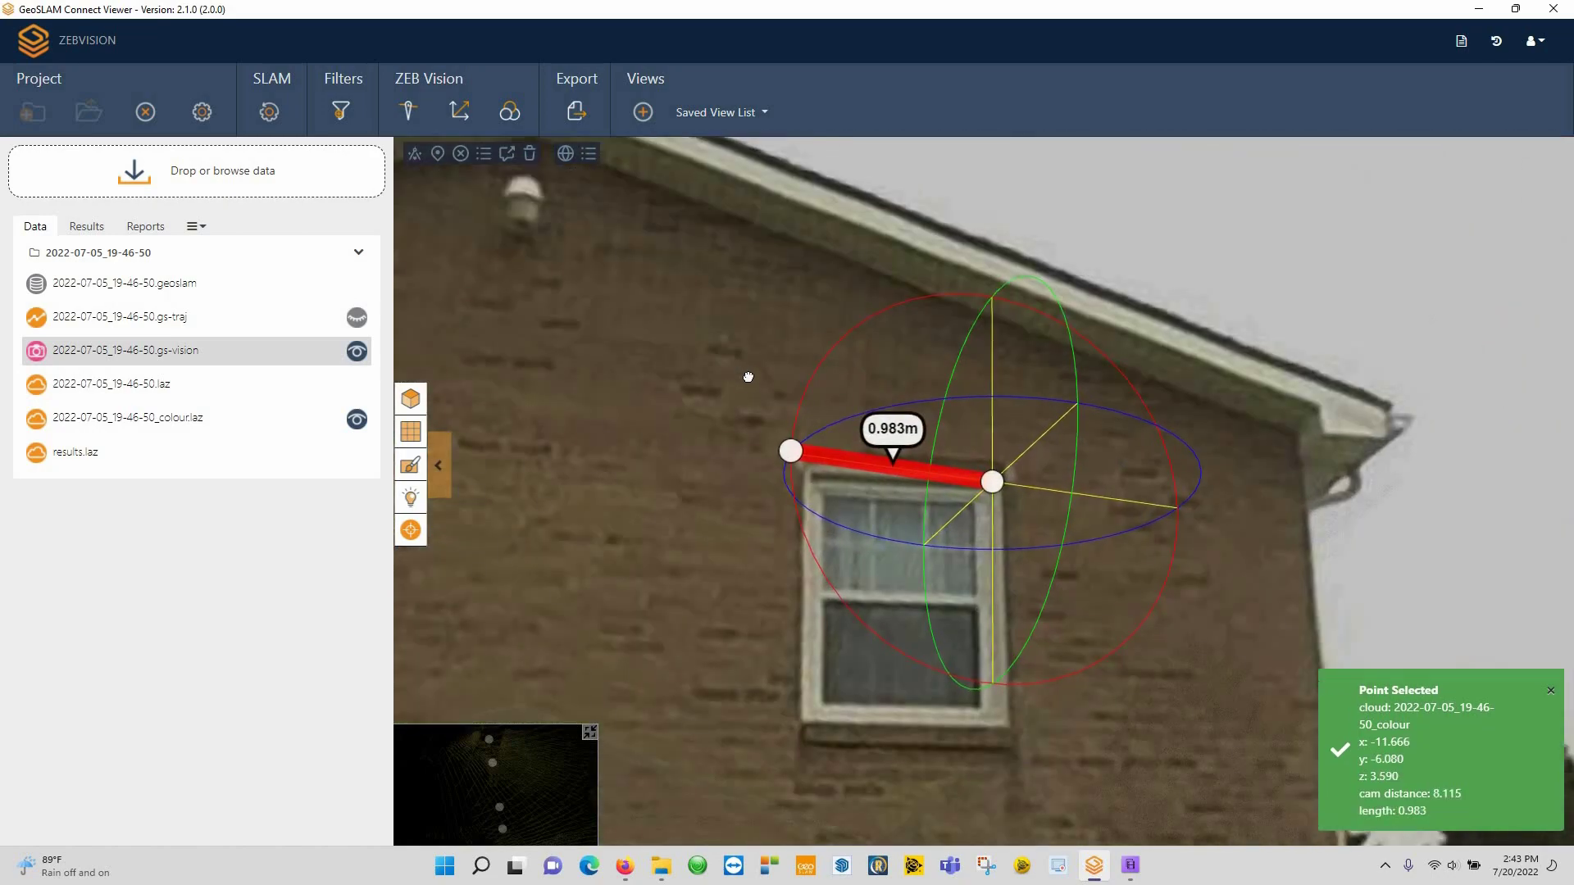
{"action": "left_click_drag", "start_coordinate": [699, 362], "coordinate": [910, 385]}
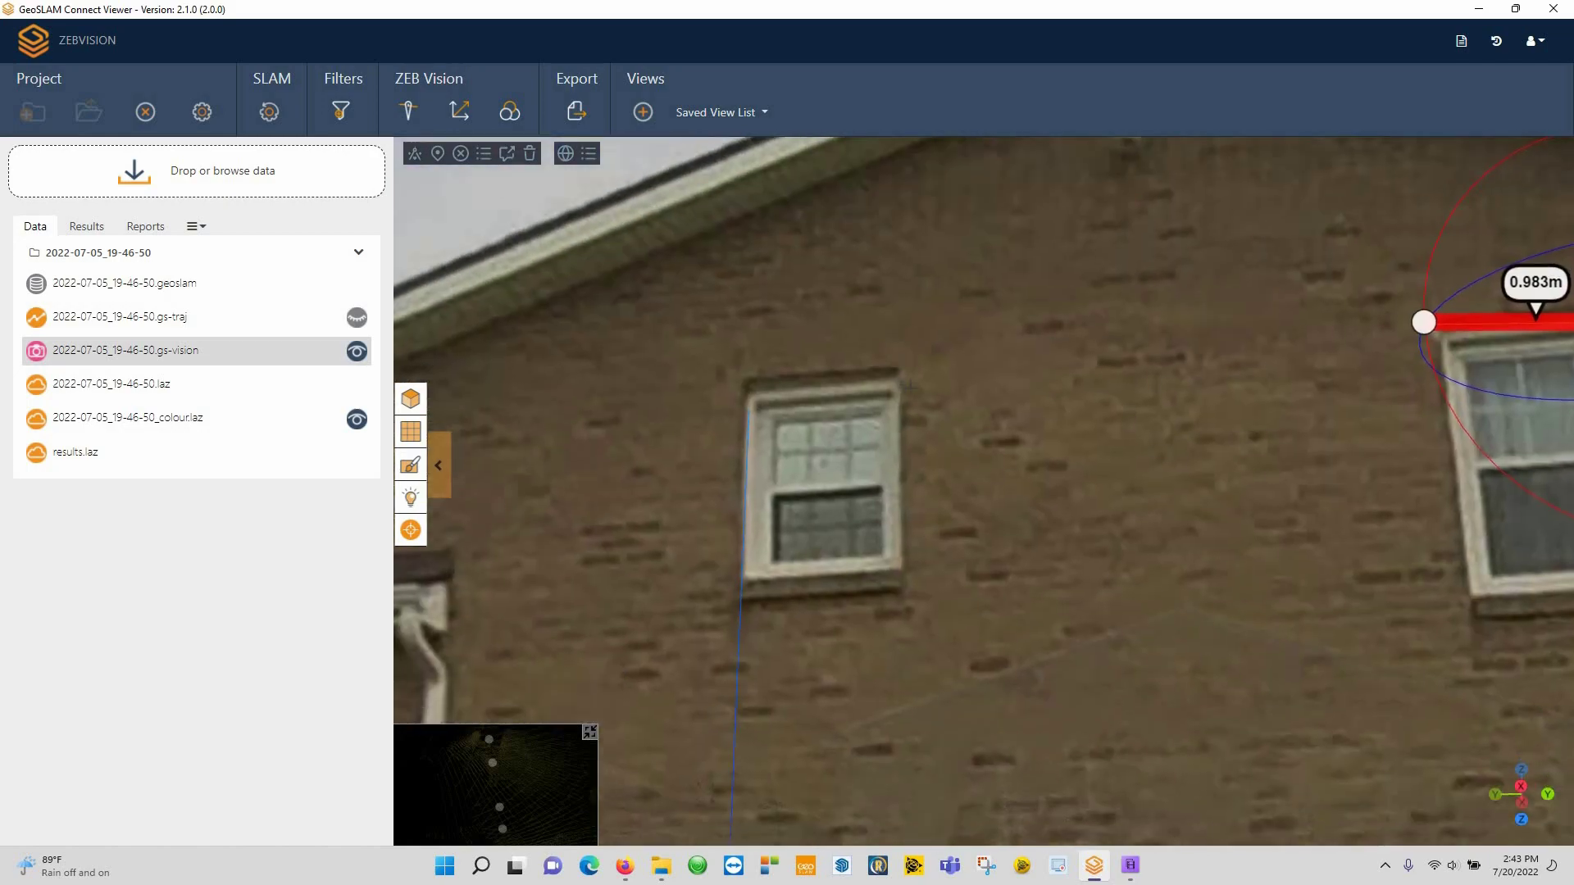
{"action": "scroll", "coordinate": [936, 414], "scroll_direction": "down", "scroll_amount": 5}
{"action": "left_click_drag", "start_coordinate": [1016, 391], "coordinate": [966, 512]}
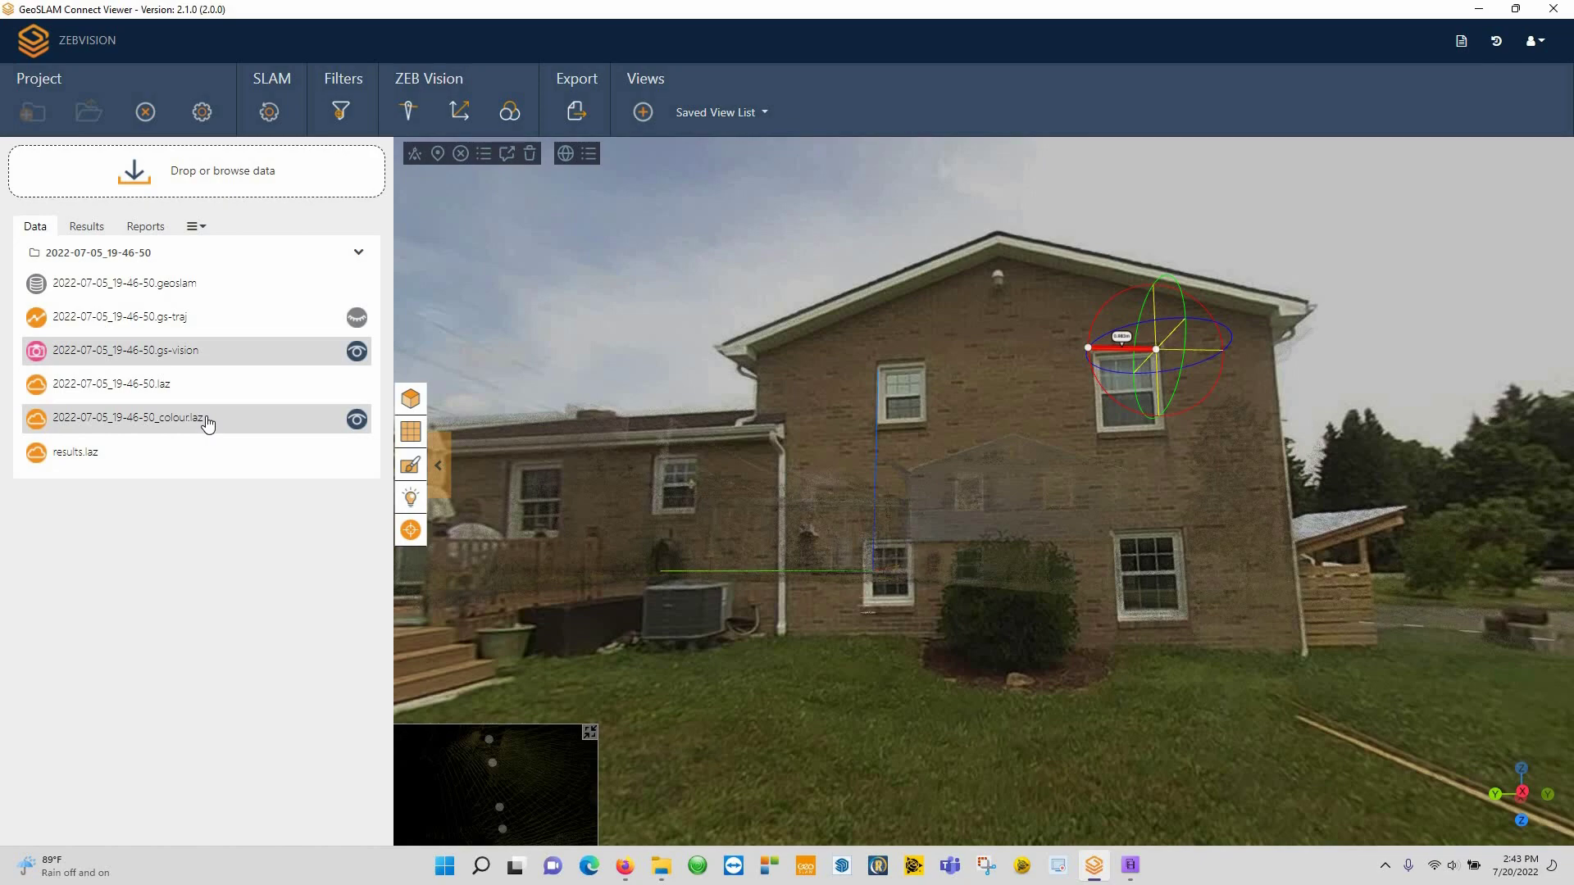
Open the file location of the processed dataset and select 2022-07-05_19-46-50_colour.laz in its folder.
{"action": "right_click", "coordinate": [141, 442]}
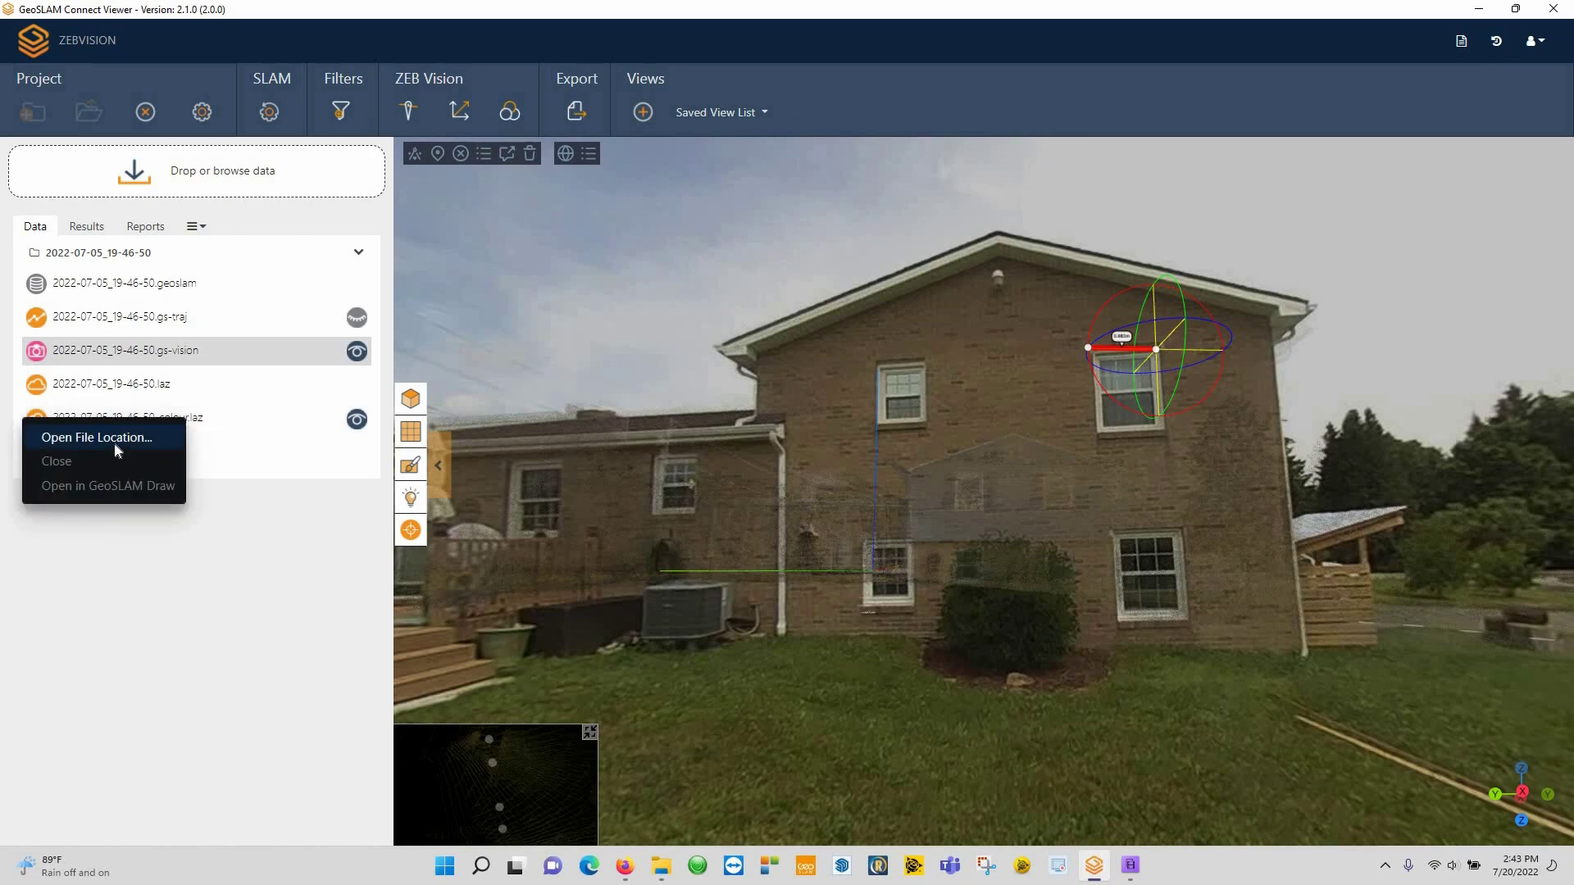
{"action": "left_click", "coordinate": [115, 441]}
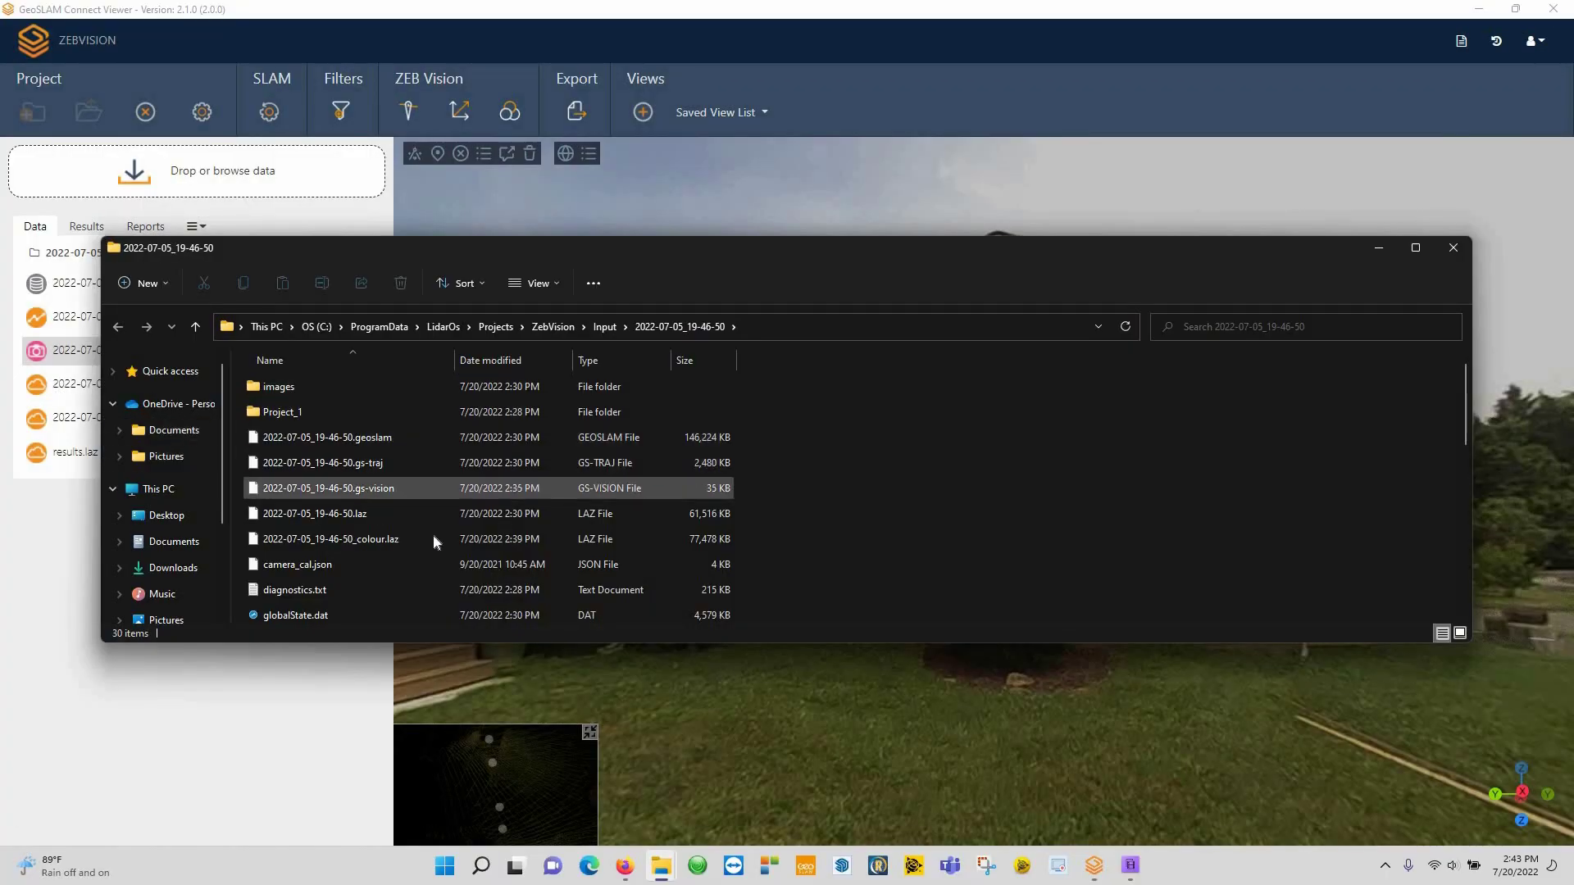
{"action": "left_click", "coordinate": [449, 537]}
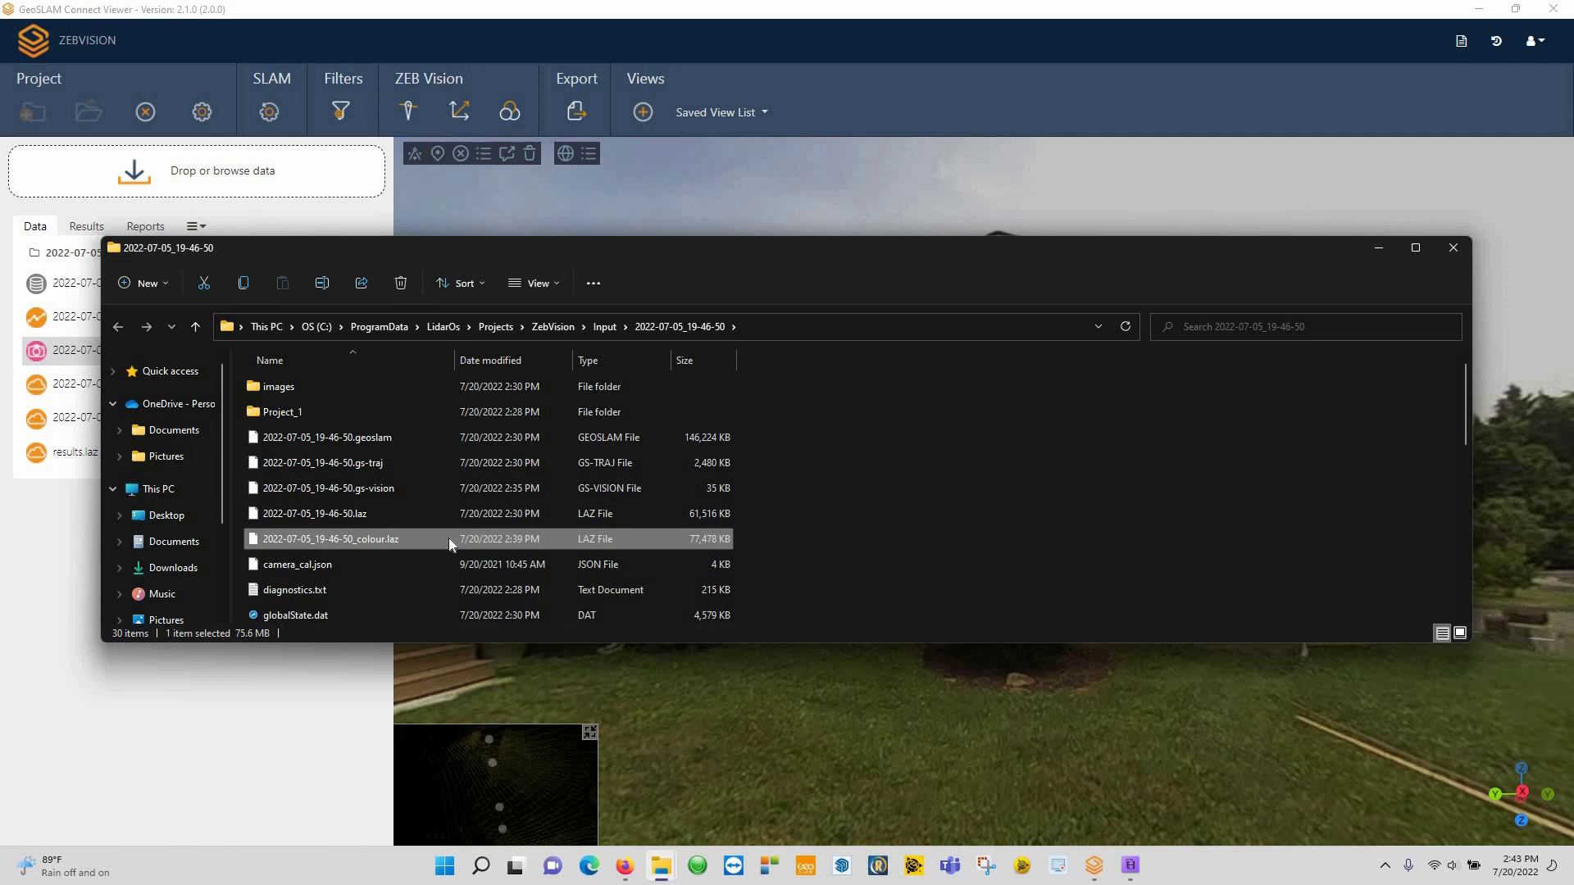